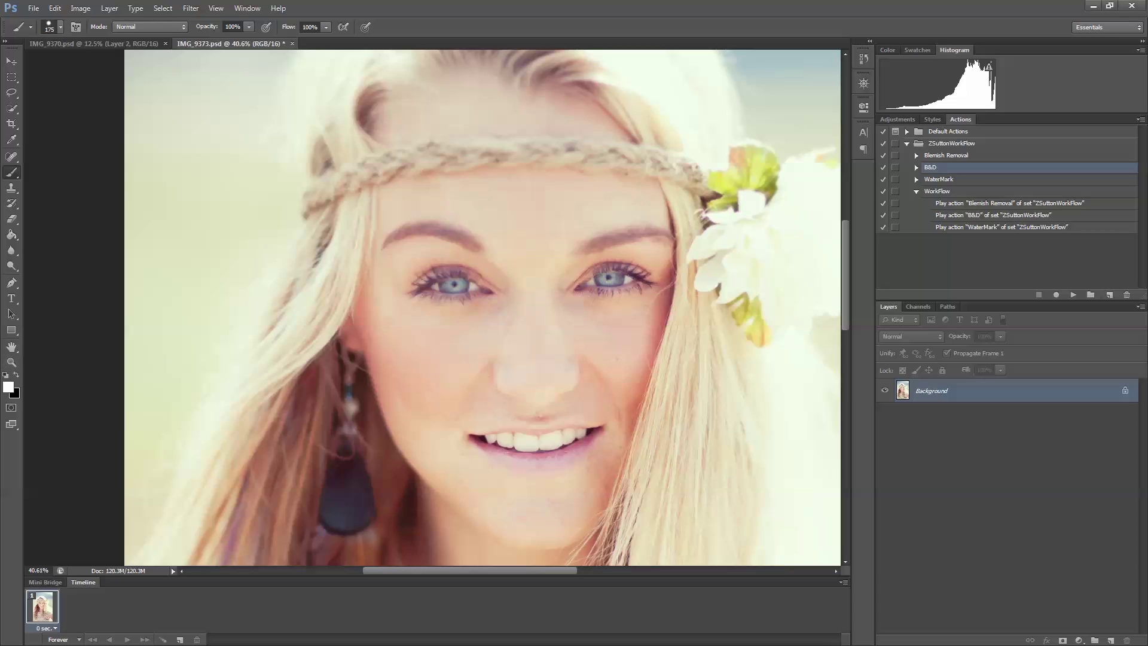
- Zoom out with the Zoom tool to see the whole portrait
left_click(12, 362)
left_click_drag(723, 326, 604, 328)
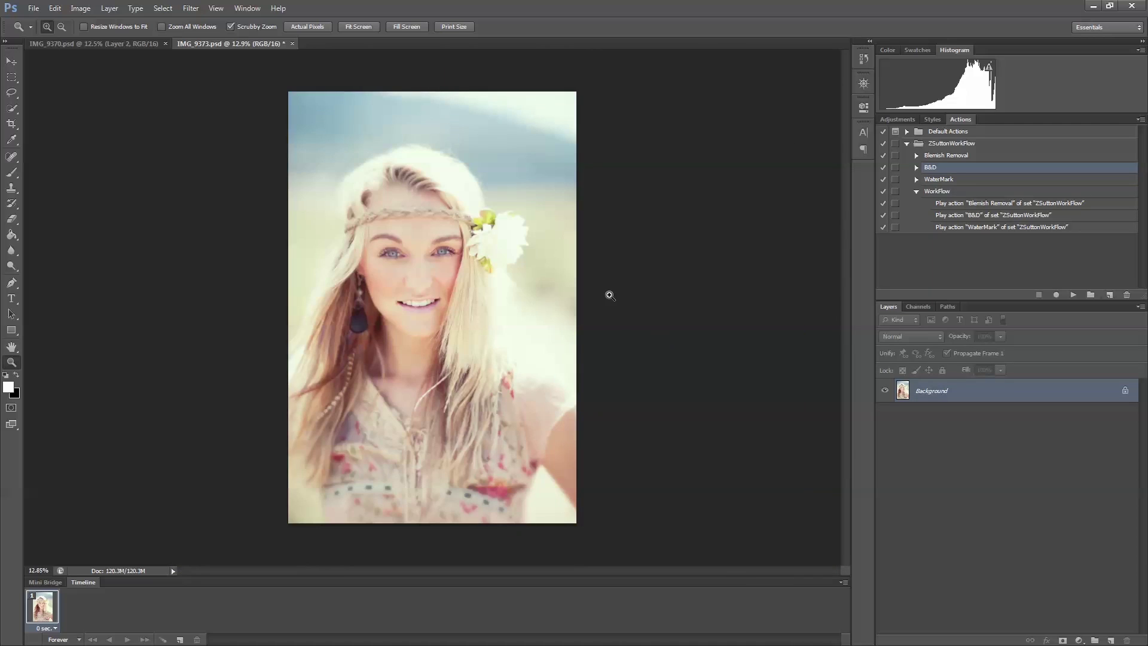
- Collapse WorkFlow's steps in the Actions panel and select the Blemish Removal action
left_click(917, 191)
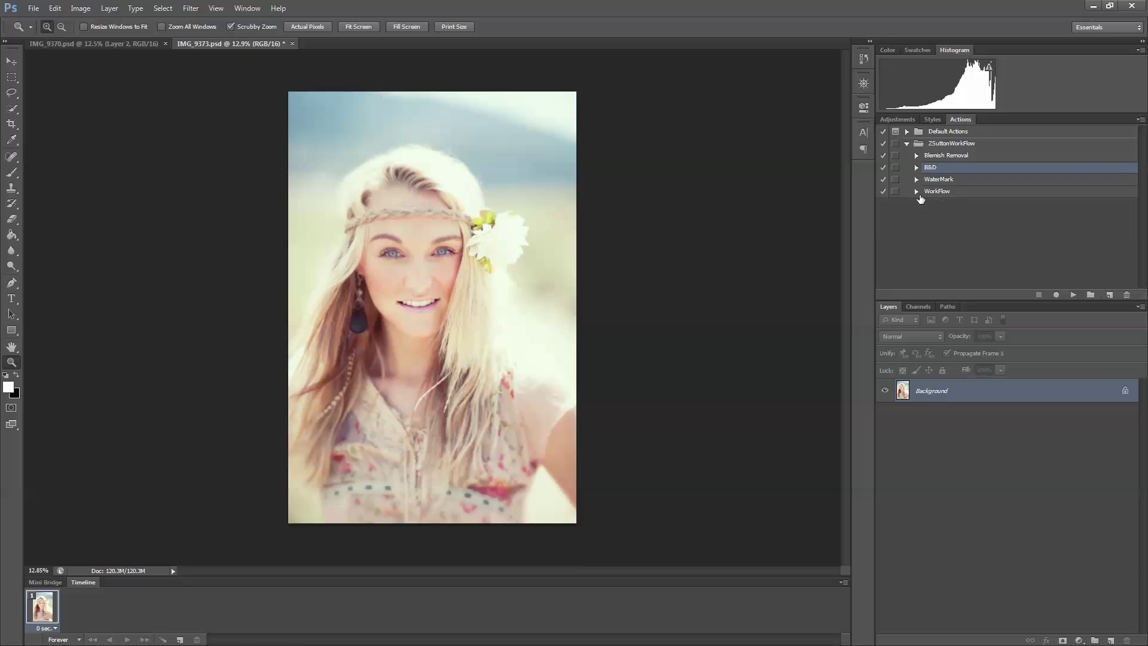
left_click(949, 156)
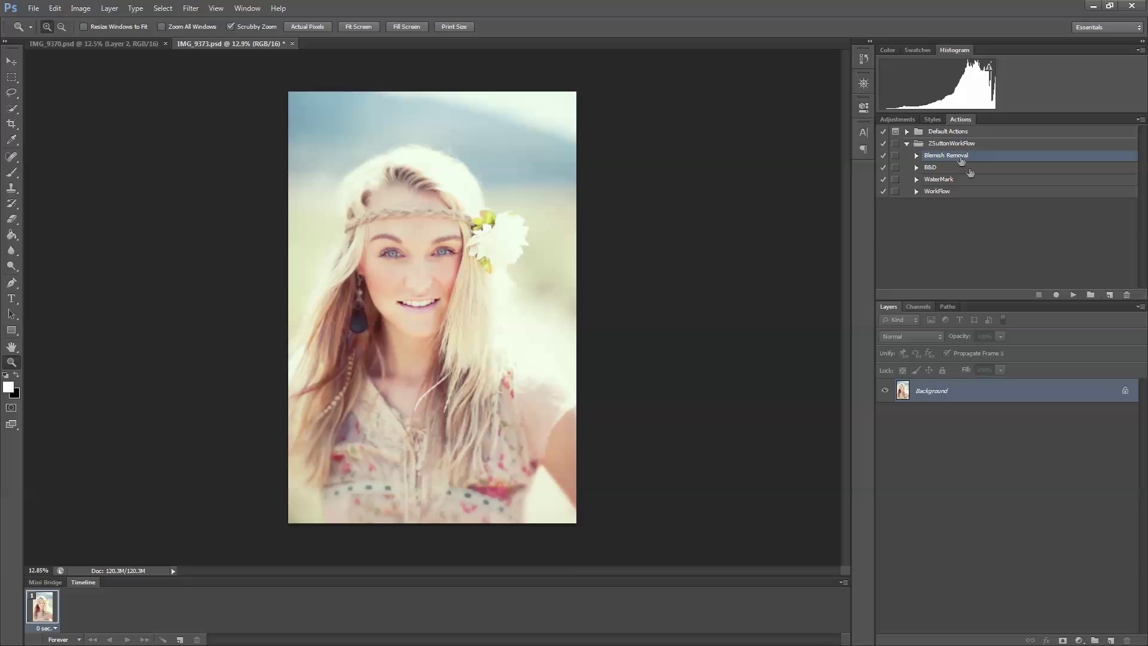
- Play Blemish Removal, hide the Background layer, and keep Blemish Removal #2 visible
left_click(1073, 295)
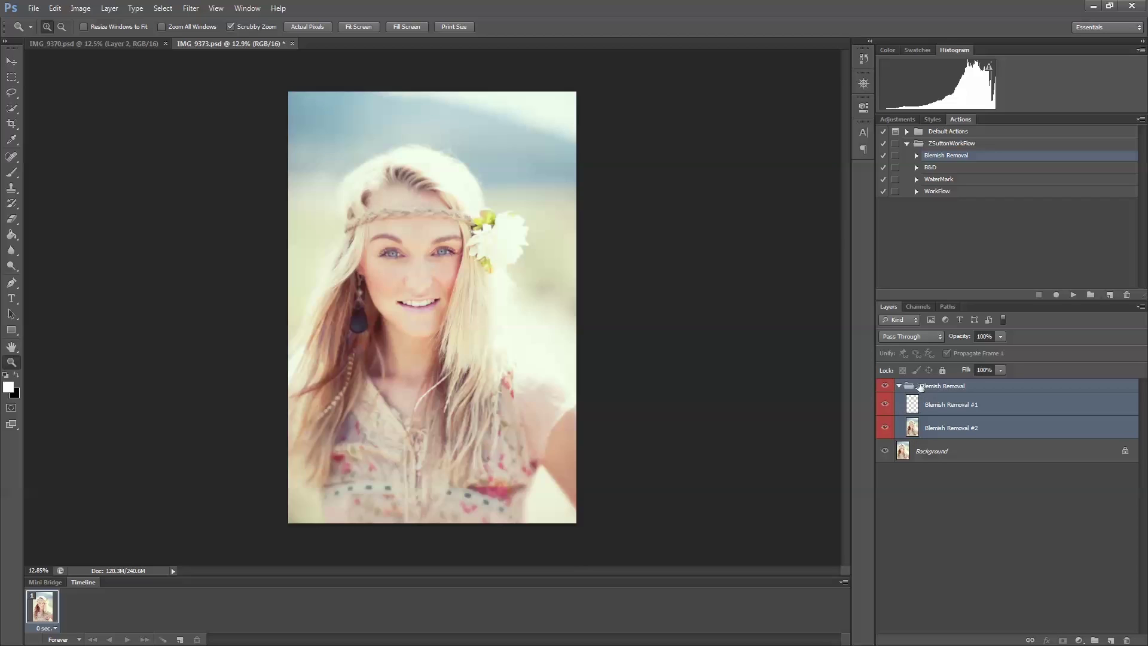
left_click(957, 435)
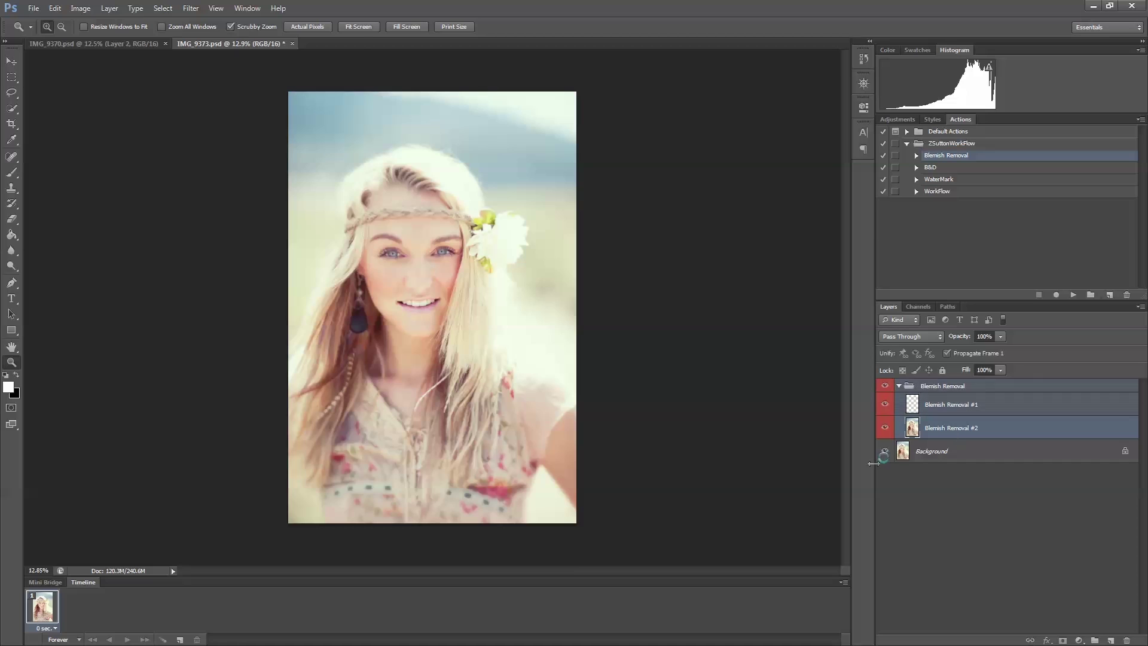
left_click(885, 451)
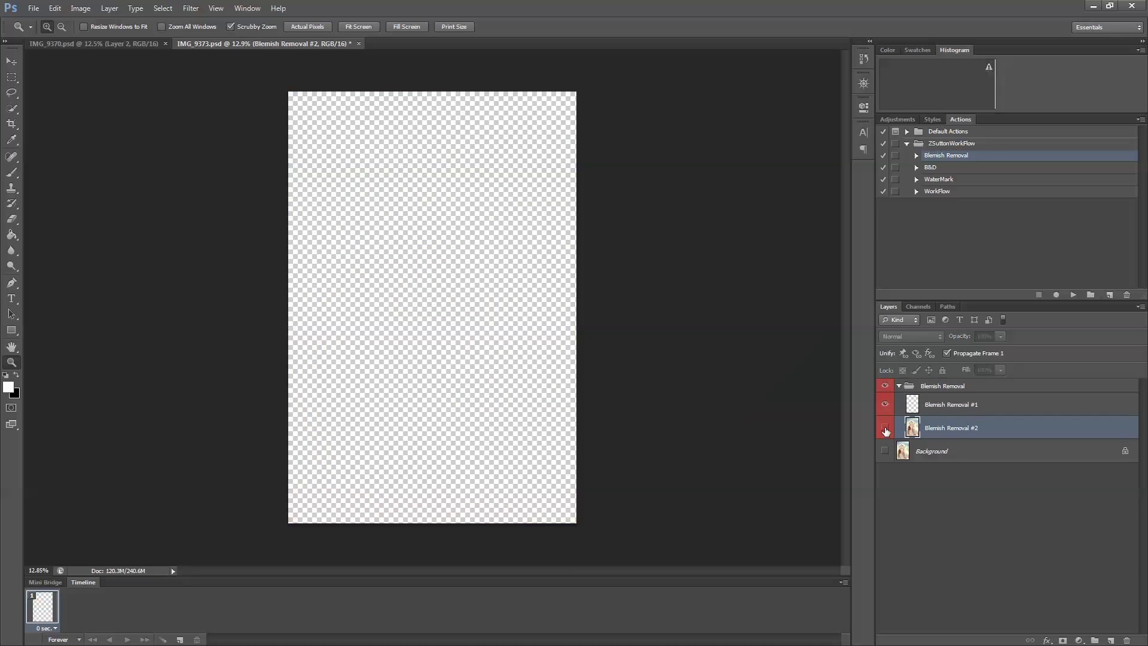
left_click(885, 428)
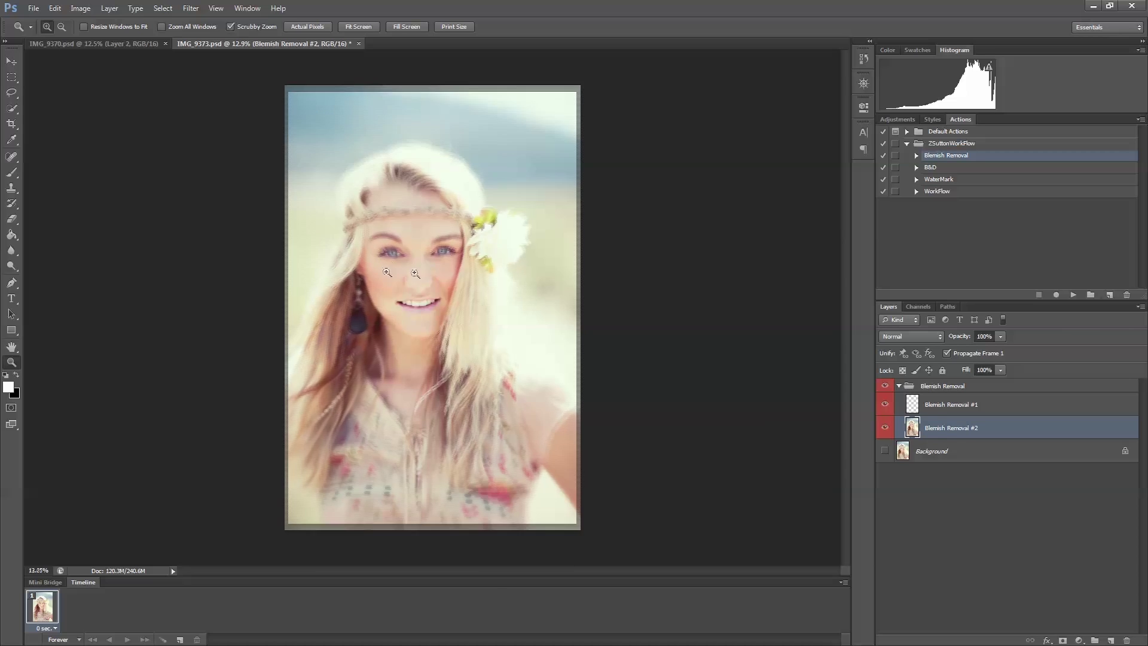
- With a 50 px Spot Healing Brush, heal under the left eye on #2 and beside the nose on #1
left_click_drag(385, 270, 482, 271)
left_click(8, 159)
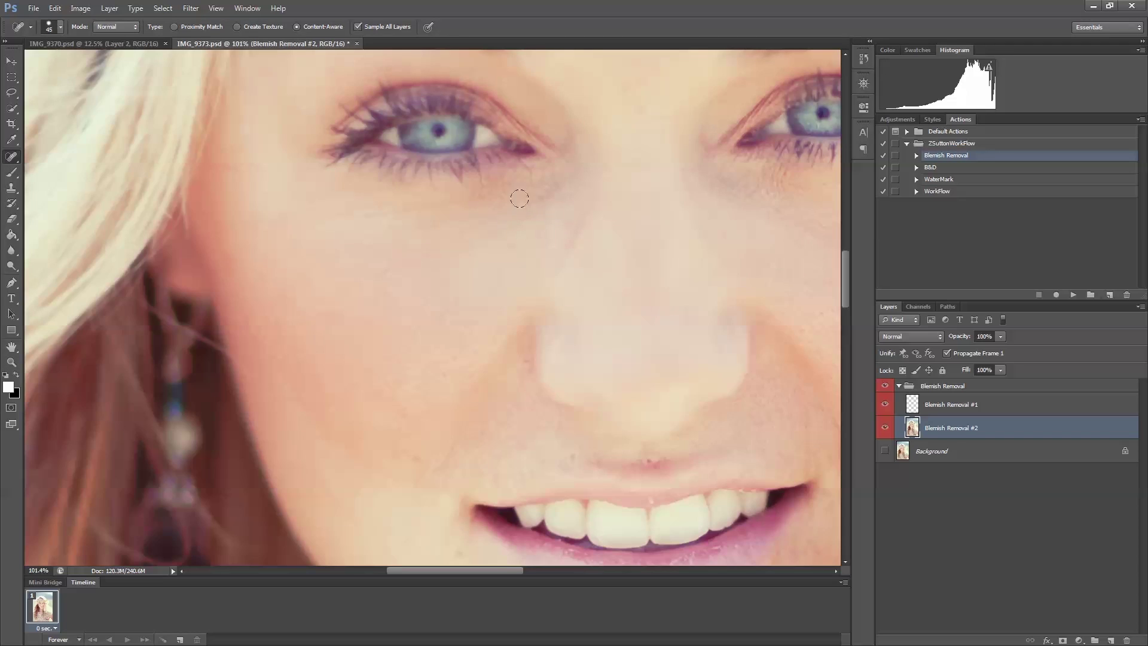
key("bracketright")
key("bracketright")
mouse_move(547, 182)
left_mouse_down()
mouse_move(474, 216)
mouse_move(346, 226)
left_mouse_up()
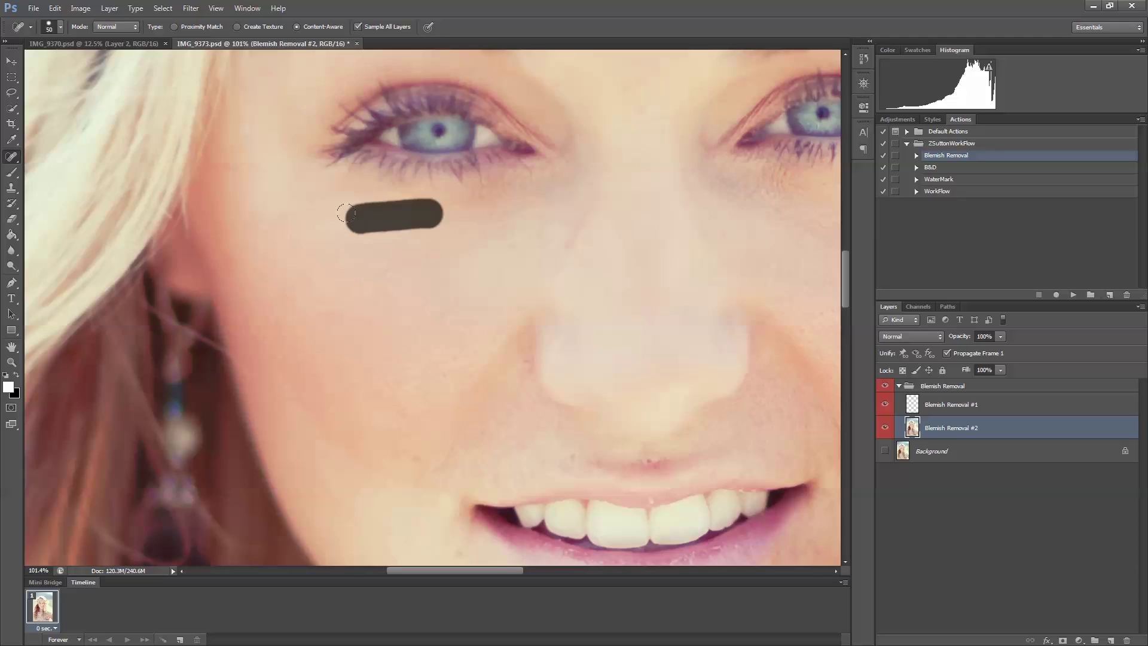
left_click_drag(418, 230, 373, 275)
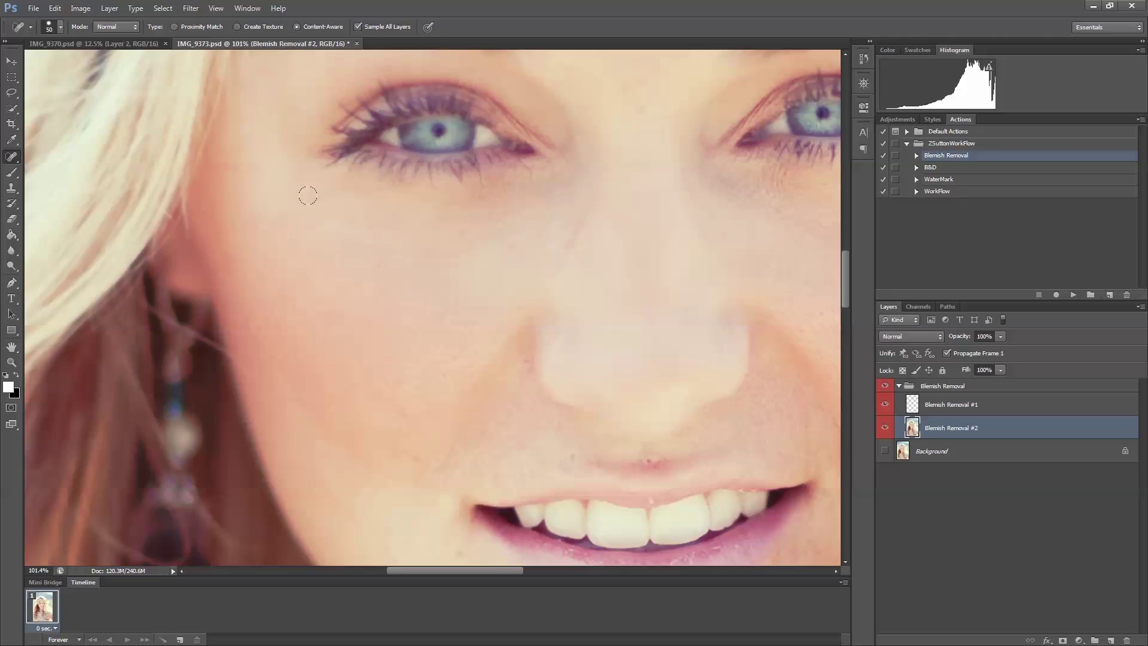
left_click_drag(329, 192, 300, 206)
left_click(933, 400)
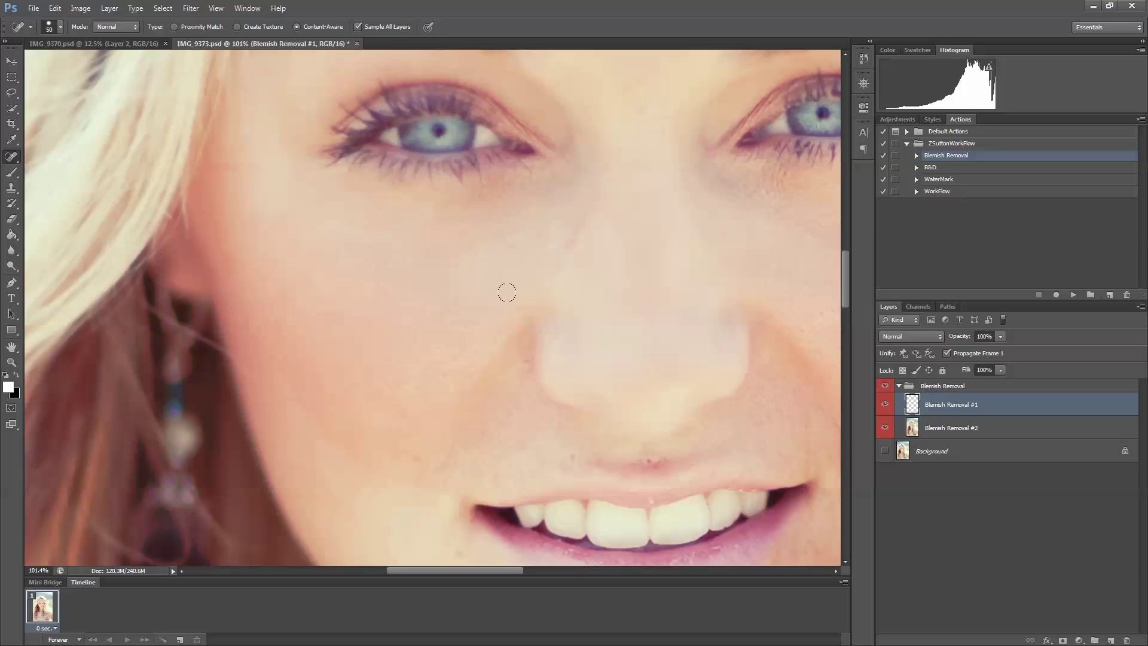
left_click_drag(513, 321, 469, 380)
- Collapse Blemish Removal, play the B&D action, and select the Dodge layer's mask
left_click(898, 387)
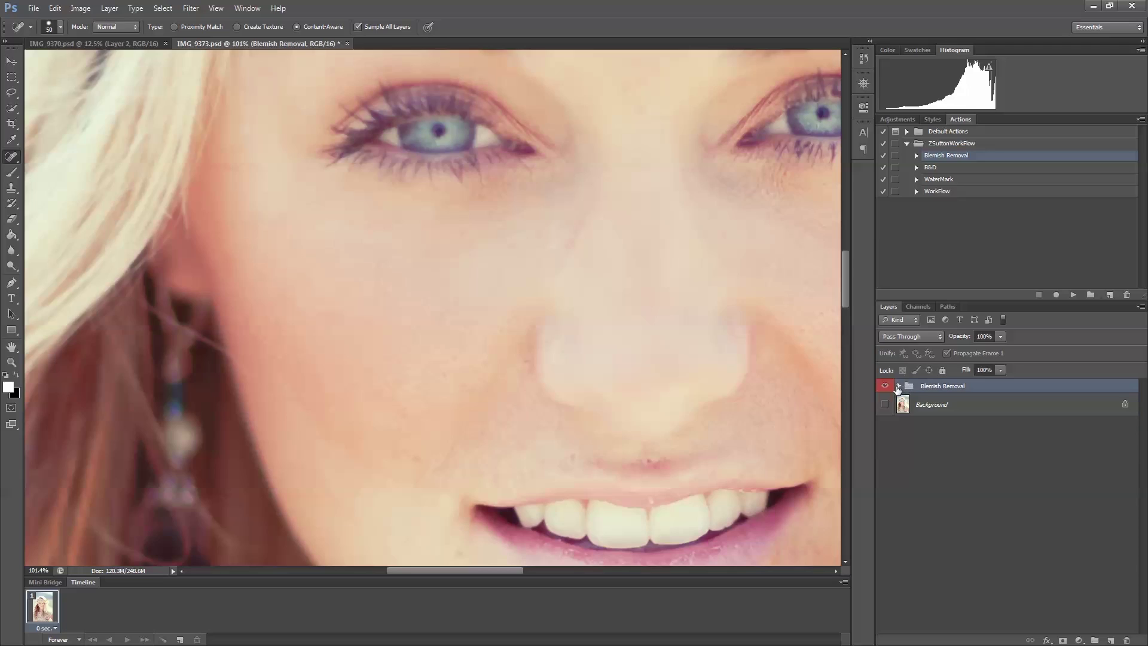
left_click(948, 168)
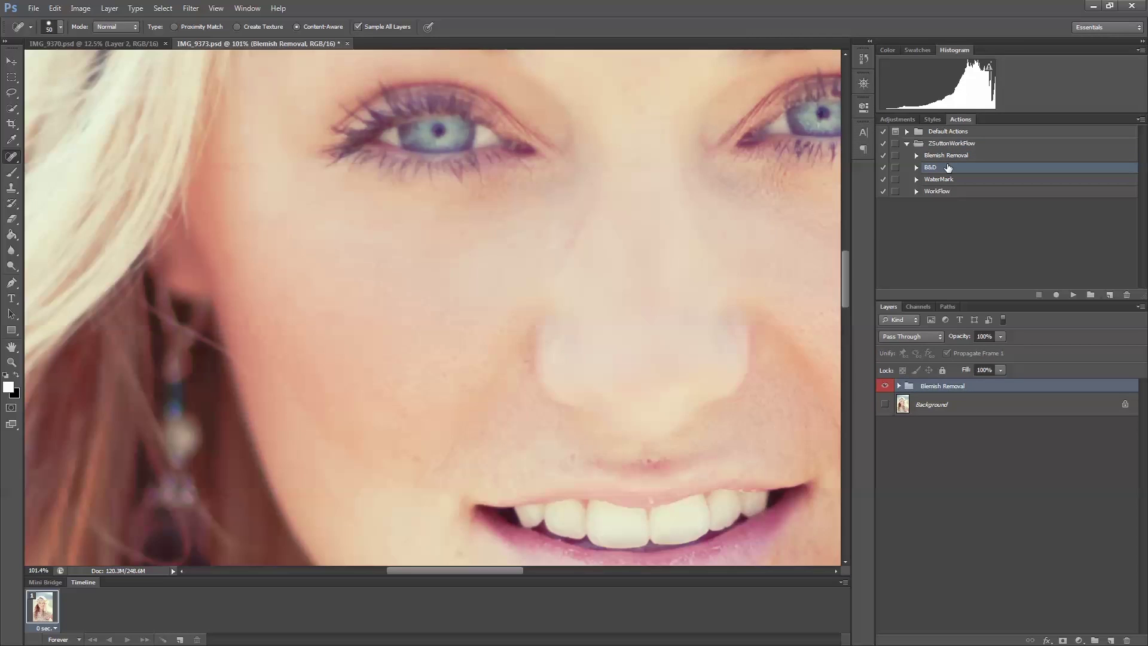
left_click(1079, 295)
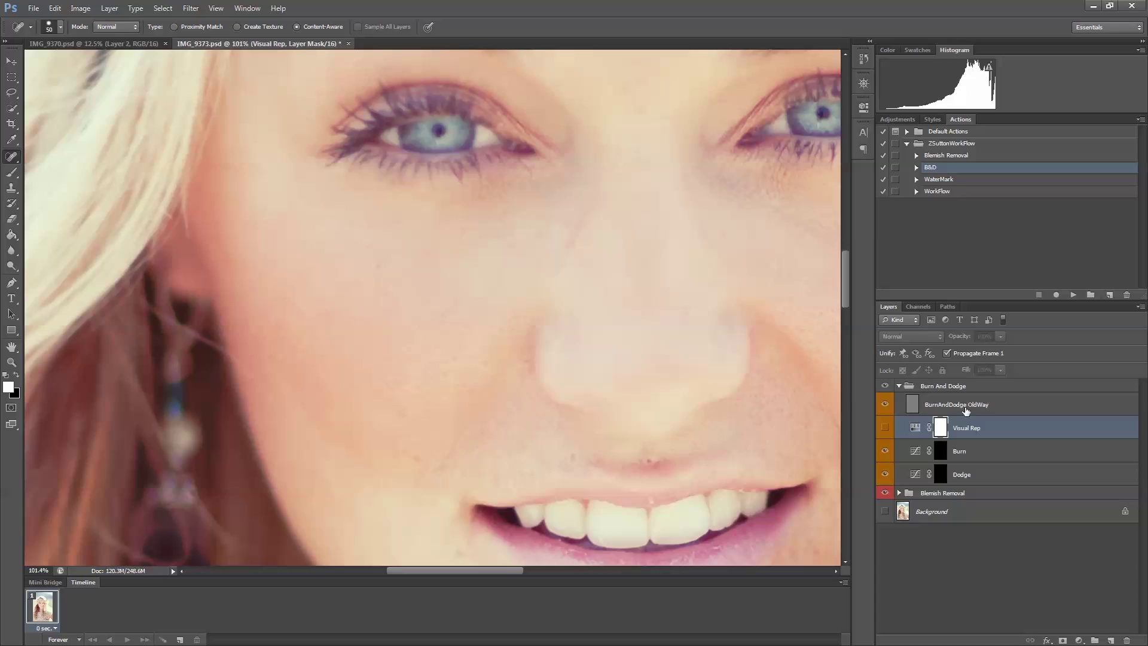
left_click(964, 406)
left_click(964, 474)
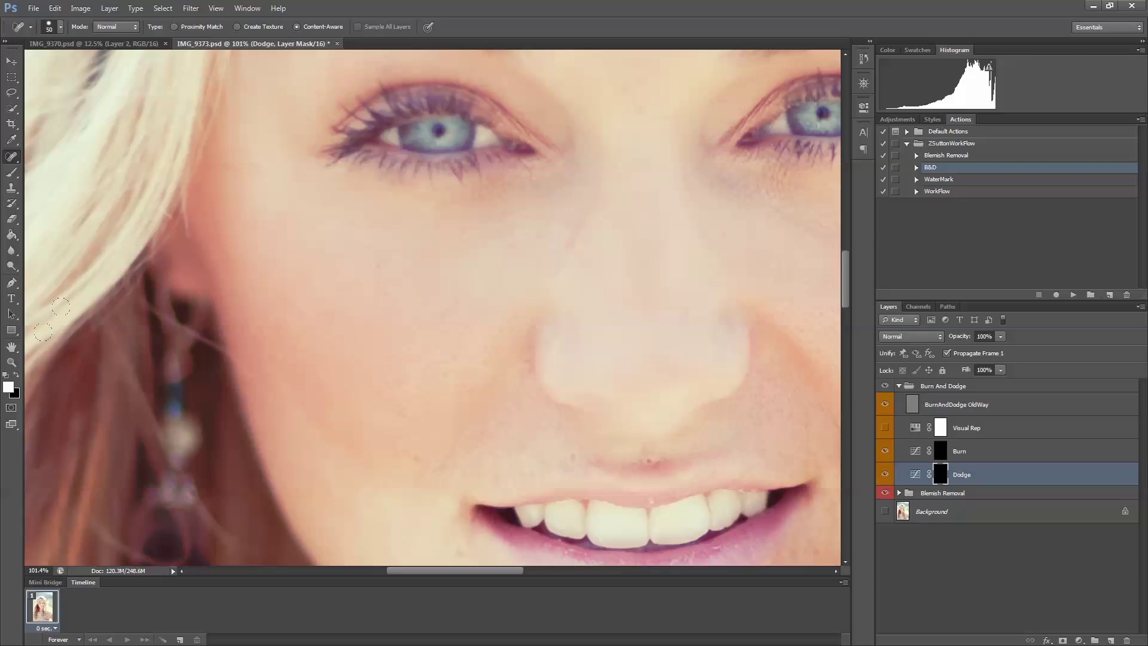
left_click(11, 361)
left_click_drag(621, 321, 625, 287)
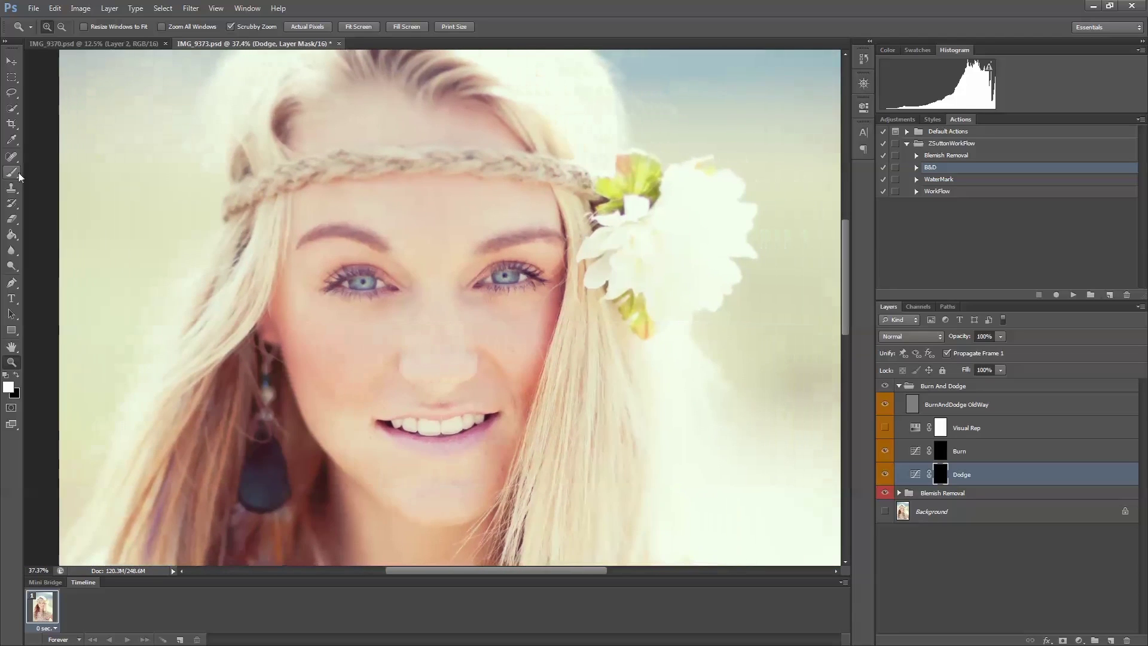
- With a 0% hardness, 300 px brush, brighten the cheek, nose, under-eye, brow gap and forehead
key("b")
left_click(61, 26)
left_click(73, 86)
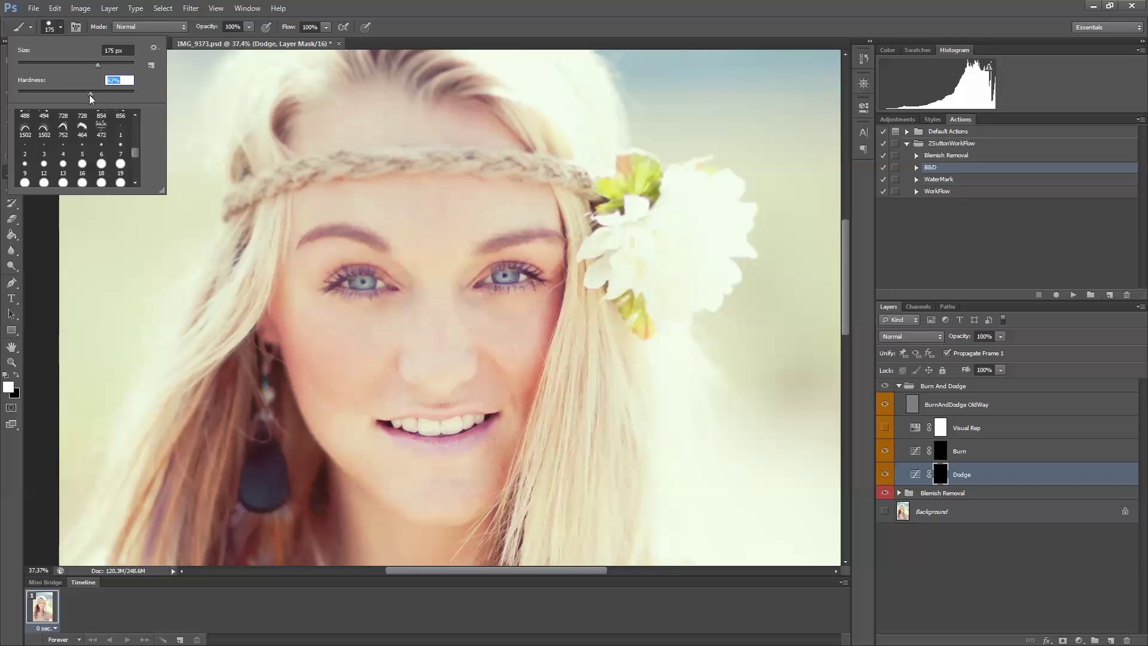
key("Return")
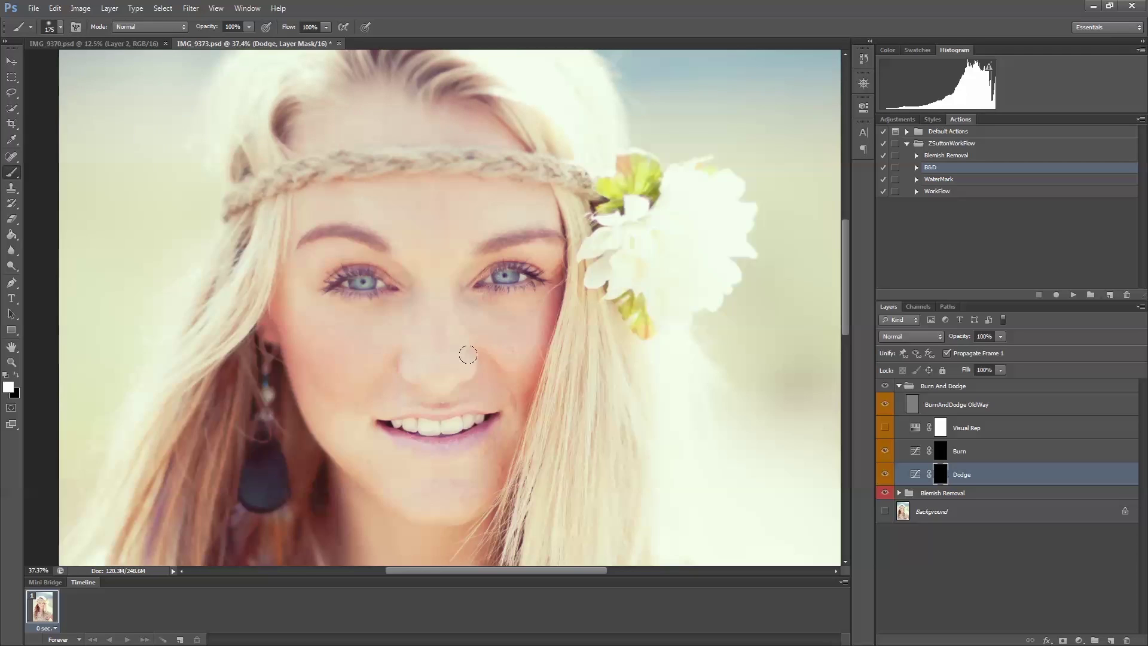
key("bracketright")
key("bracketright")
key("bracketright")
mouse_move(518, 331)
left_mouse_down()
mouse_move(437, 299)
mouse_move(416, 333)
mouse_move(394, 298)
mouse_move(316, 321)
left_mouse_up()
mouse_move(396, 303)
left_mouse_down()
mouse_move(405, 192)
mouse_move(395, 249)
mouse_move(479, 197)
mouse_move(326, 193)
mouse_move(328, 226)
left_mouse_up()
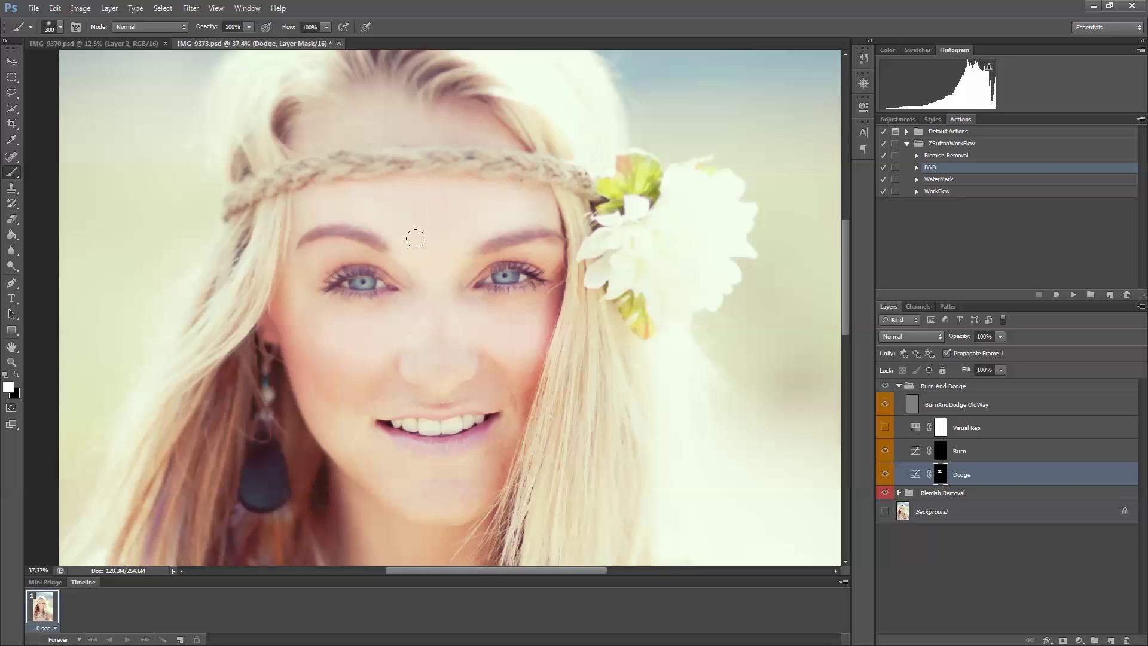
- On the Burn mask, darken the right cheek, the area under both eyes, and the right eyebrow
left_click(946, 456)
left_click_drag(550, 310, 488, 300)
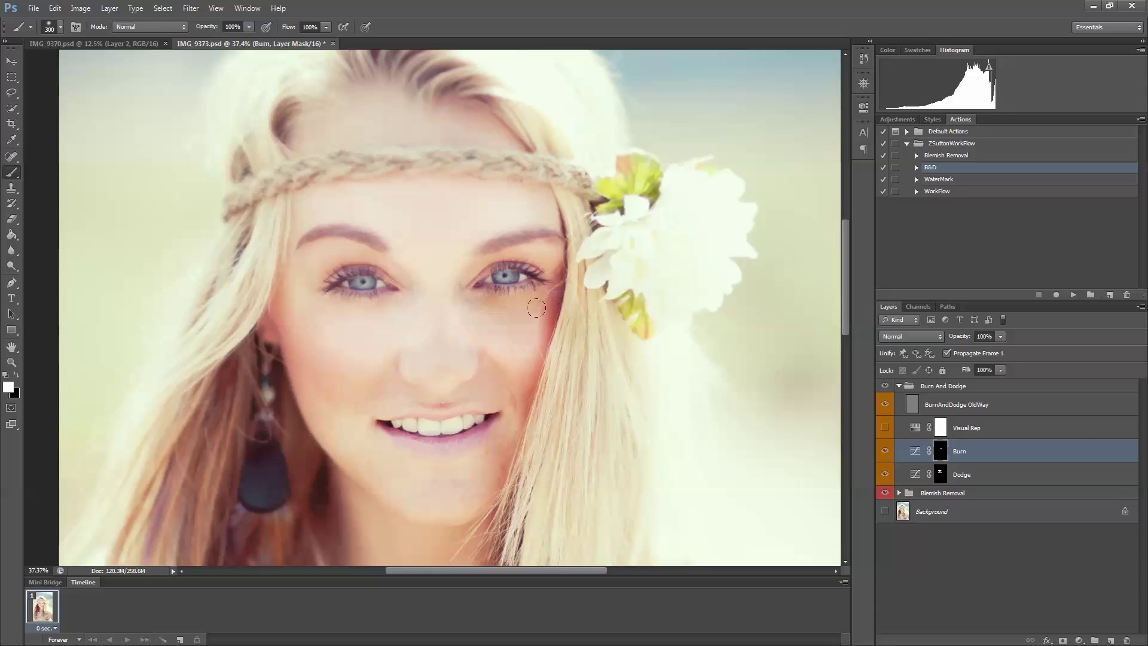
mouse_move(536, 308)
left_mouse_down()
mouse_move(502, 296)
mouse_move(379, 304)
mouse_move(388, 286)
mouse_move(309, 294)
mouse_move(296, 262)
mouse_move(328, 243)
mouse_move(390, 254)
mouse_move(399, 278)
mouse_move(308, 229)
mouse_move(293, 251)
left_mouse_up()
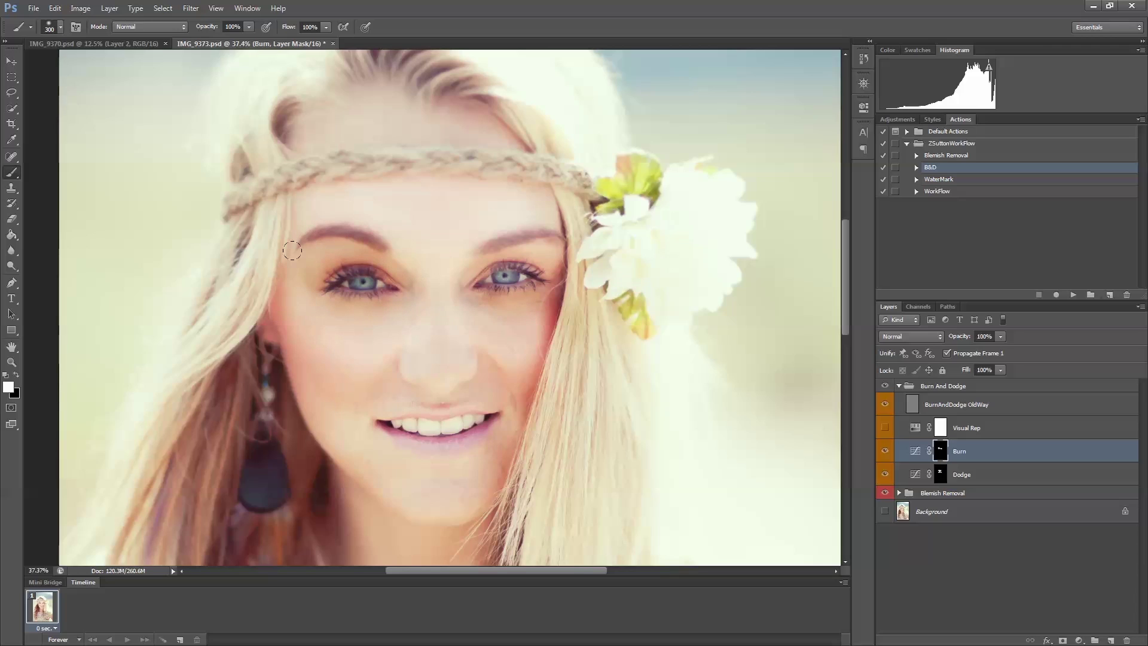
left_click_drag(469, 238, 563, 241)
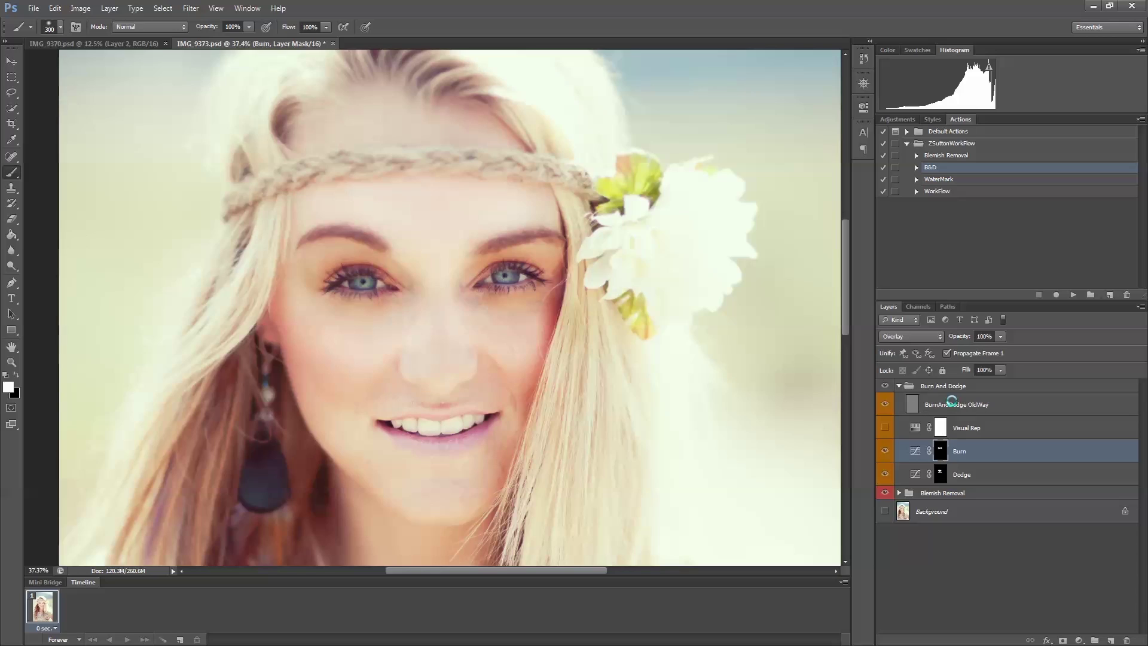
- Dodge along the eyebrow on the BurnAndDodge OldWay layer with a 150 px brush, then pick the Burn tool
left_click(951, 402)
left_click(11, 265)
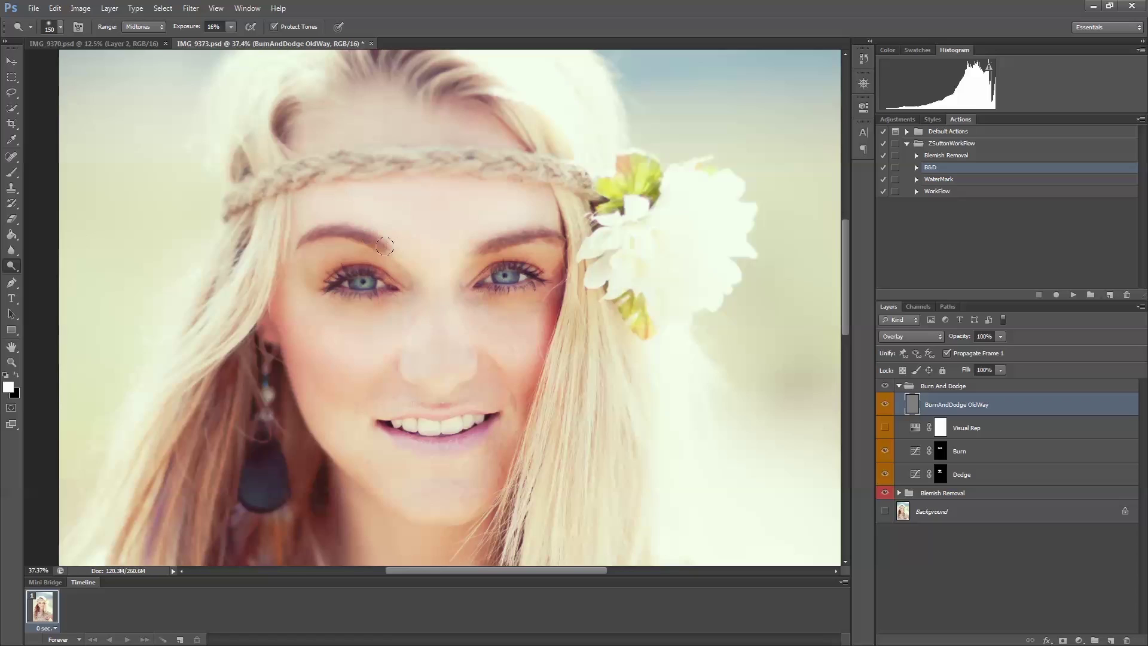
key("bracketright")
key("bracketright")
key("bracketright")
key("bracketright")
left_click_drag(331, 231, 351, 234)
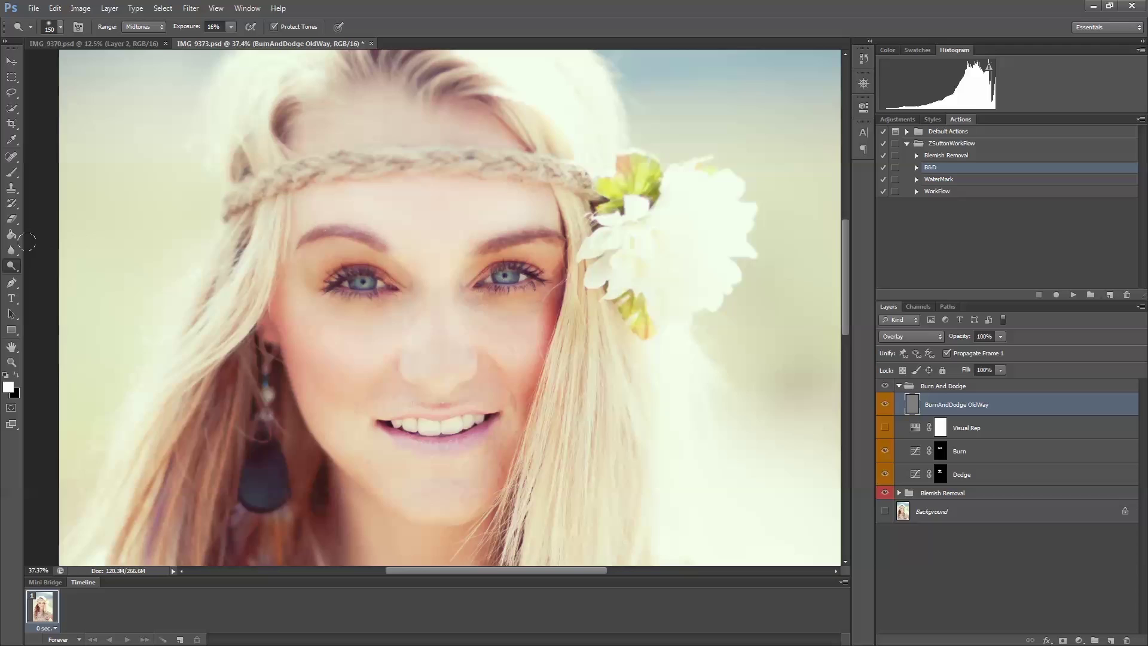
right_click(20, 267)
left_click(45, 277)
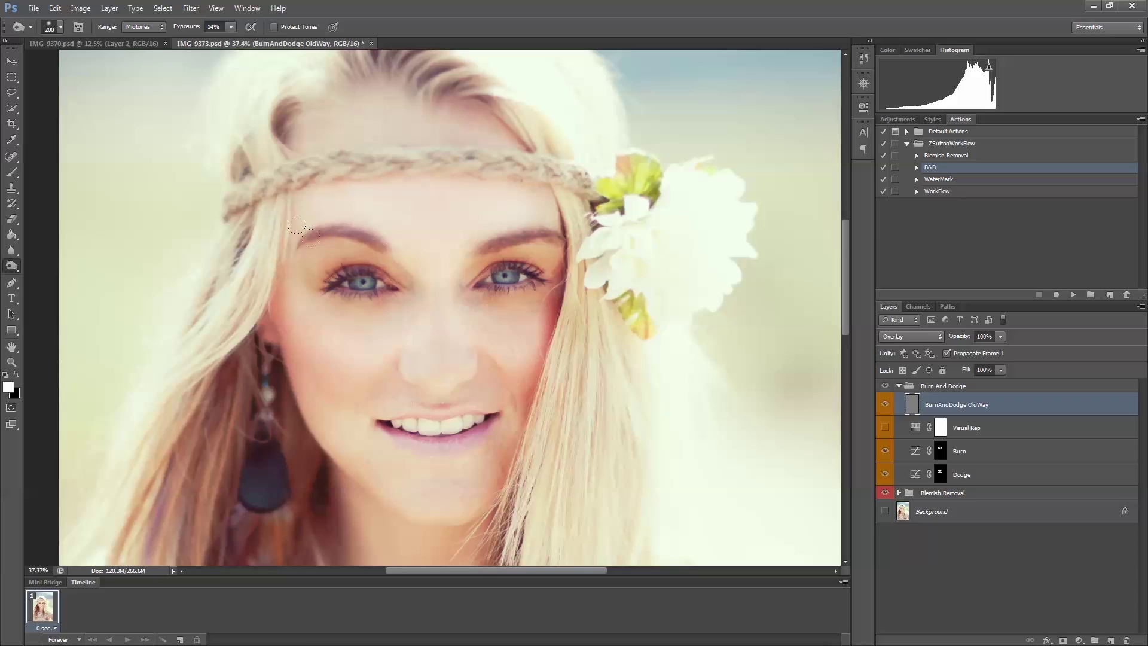
- Check the tonal changes in black and white with Visual Rep, then hide it again
left_click(885, 428)
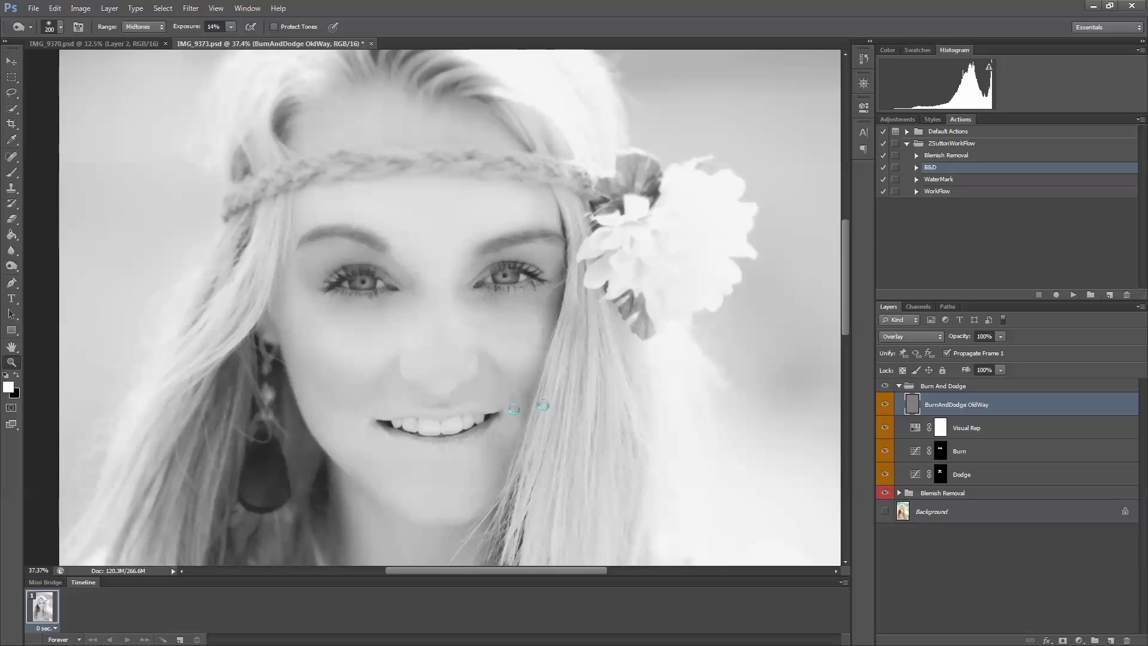
scroll(515, 409, "down", 3)
key("z")
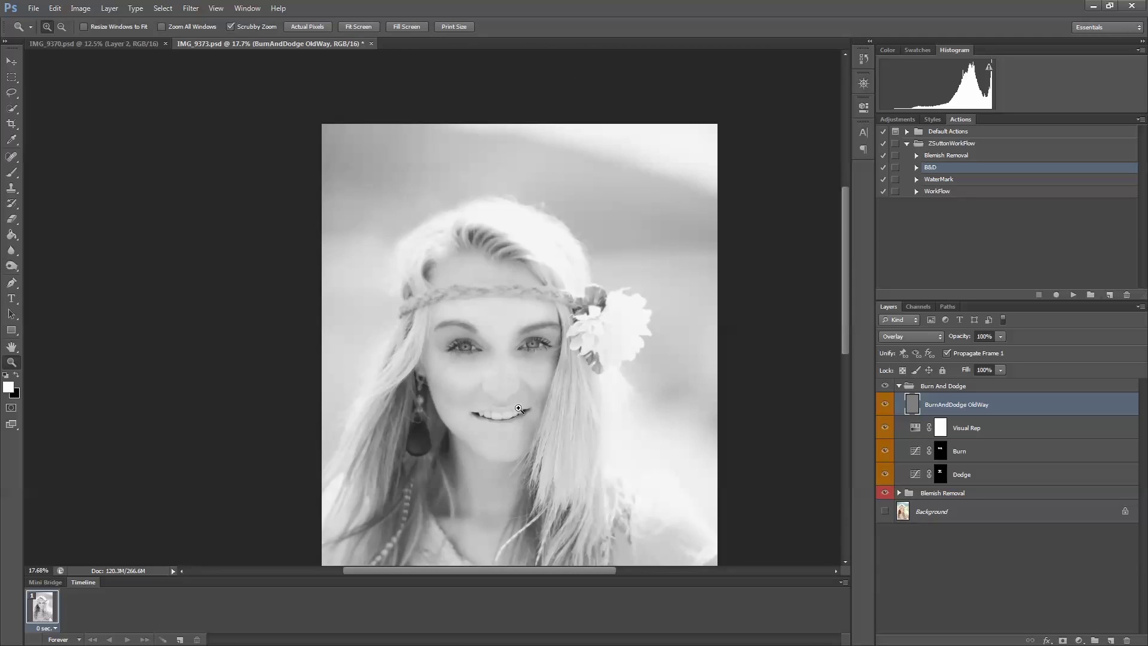
left_click_drag(520, 373, 431, 303)
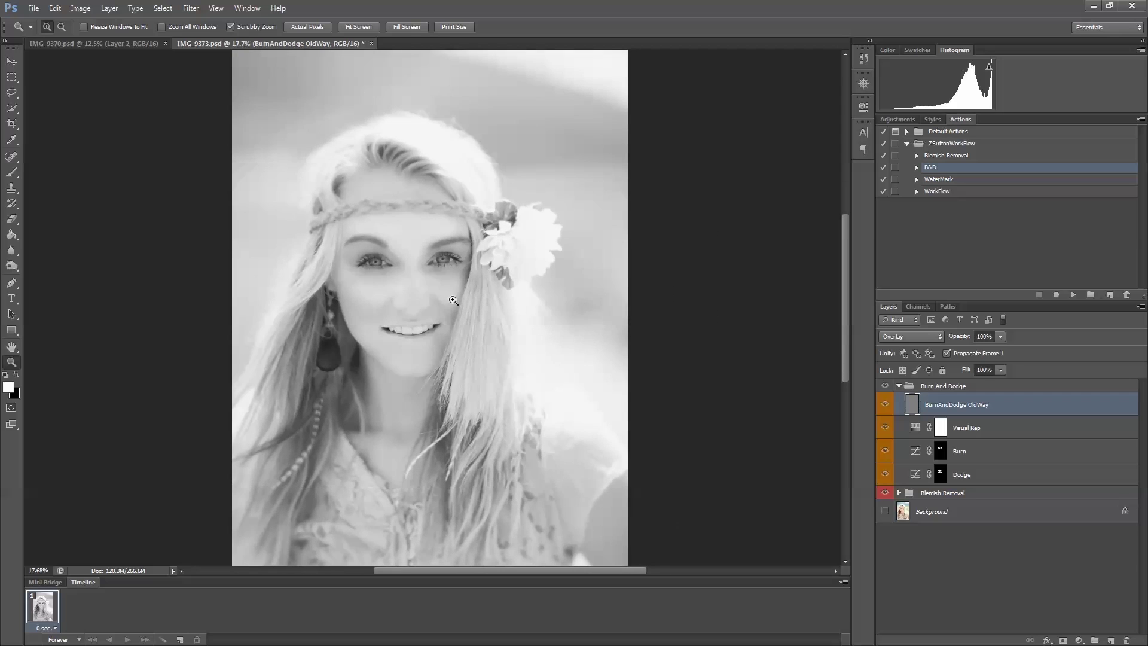
scroll(467, 277, "up", 2)
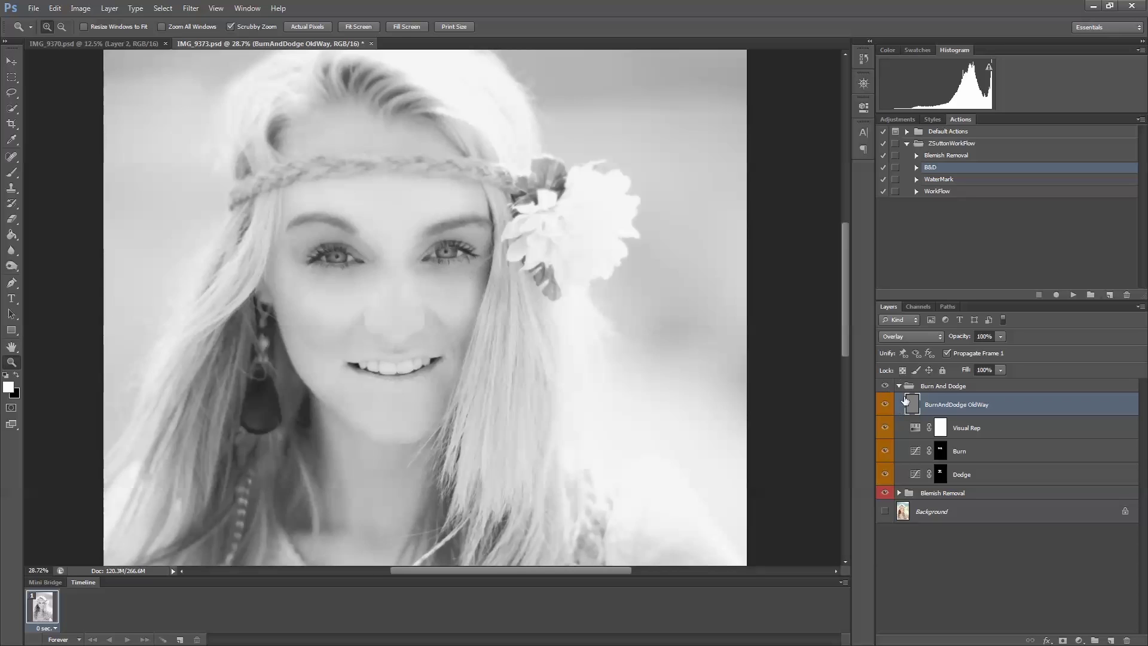
left_click(886, 428)
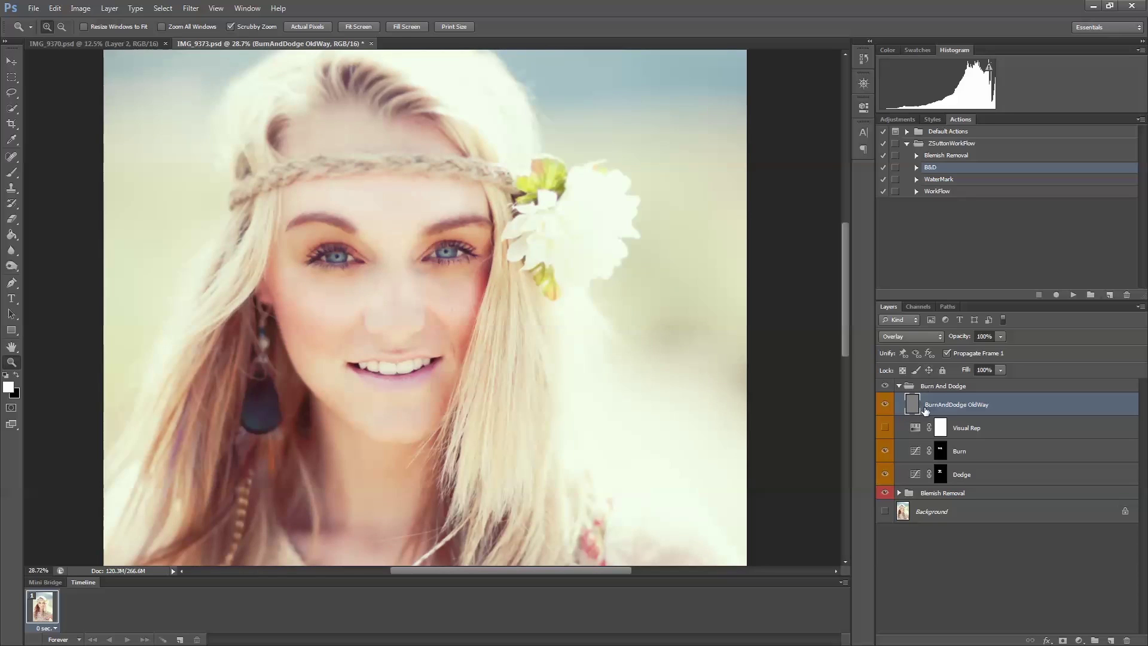
- Play the WaterMark action to create the Watermarking group, and fit the portrait in view
left_click(931, 386)
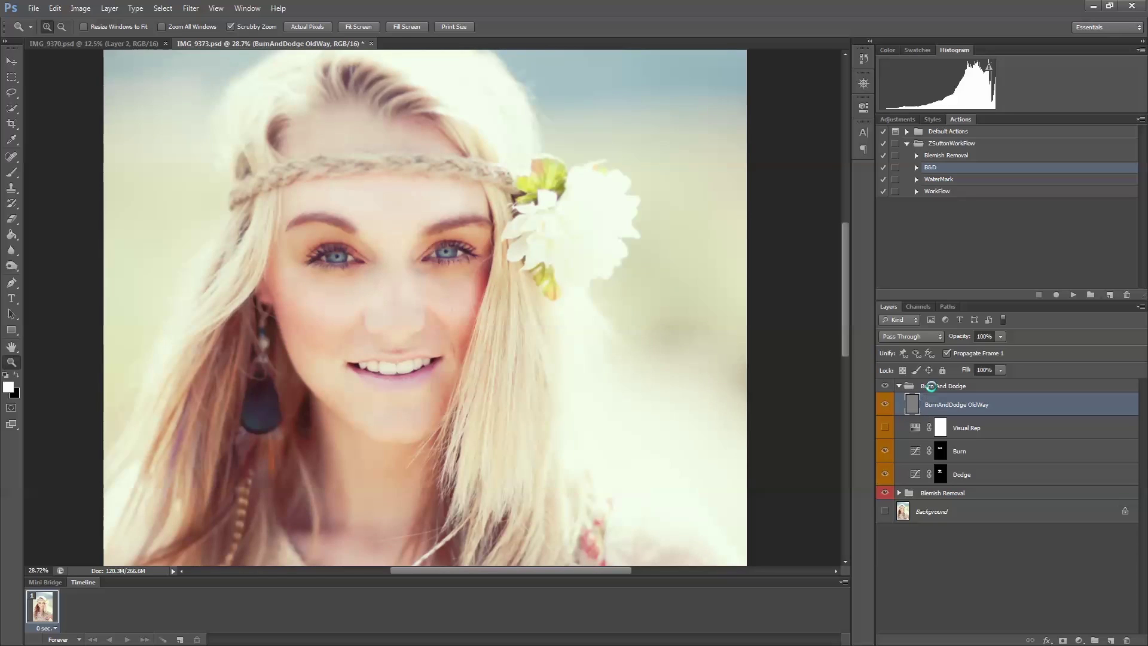
left_click(960, 179)
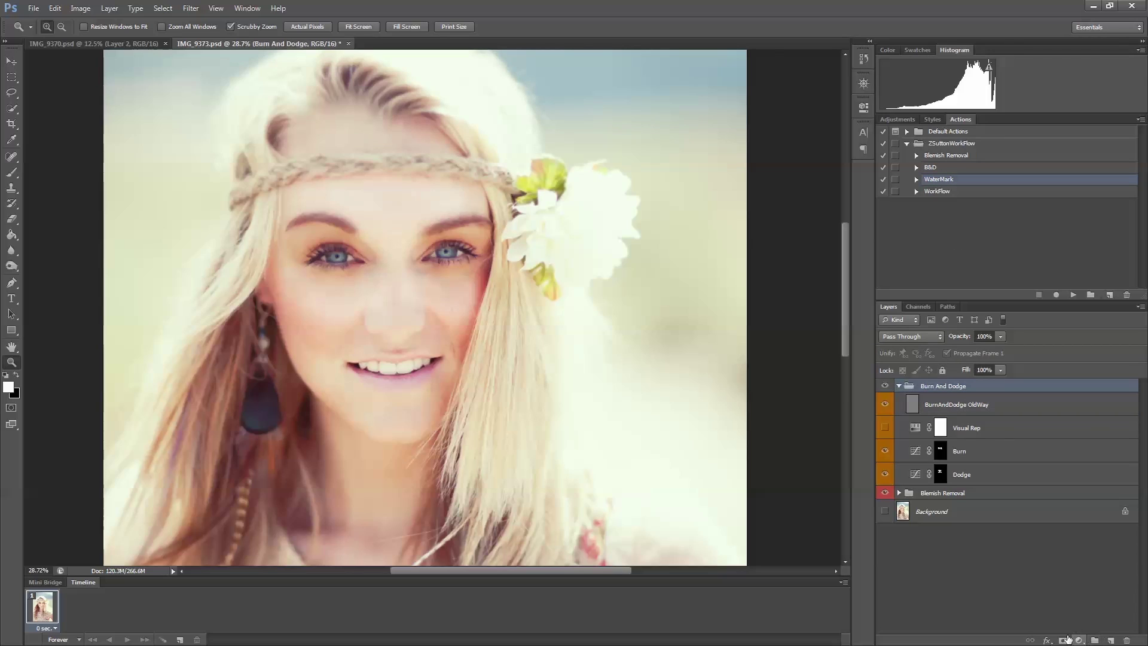
left_click(1074, 295)
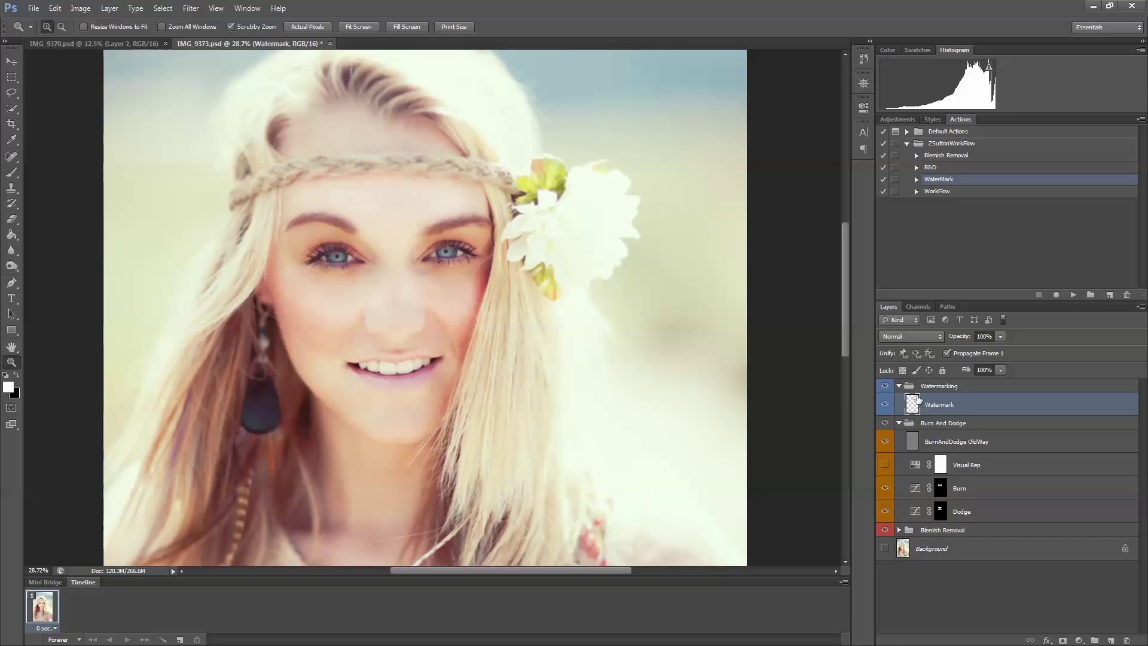
left_click_drag(509, 297, 64, 262)
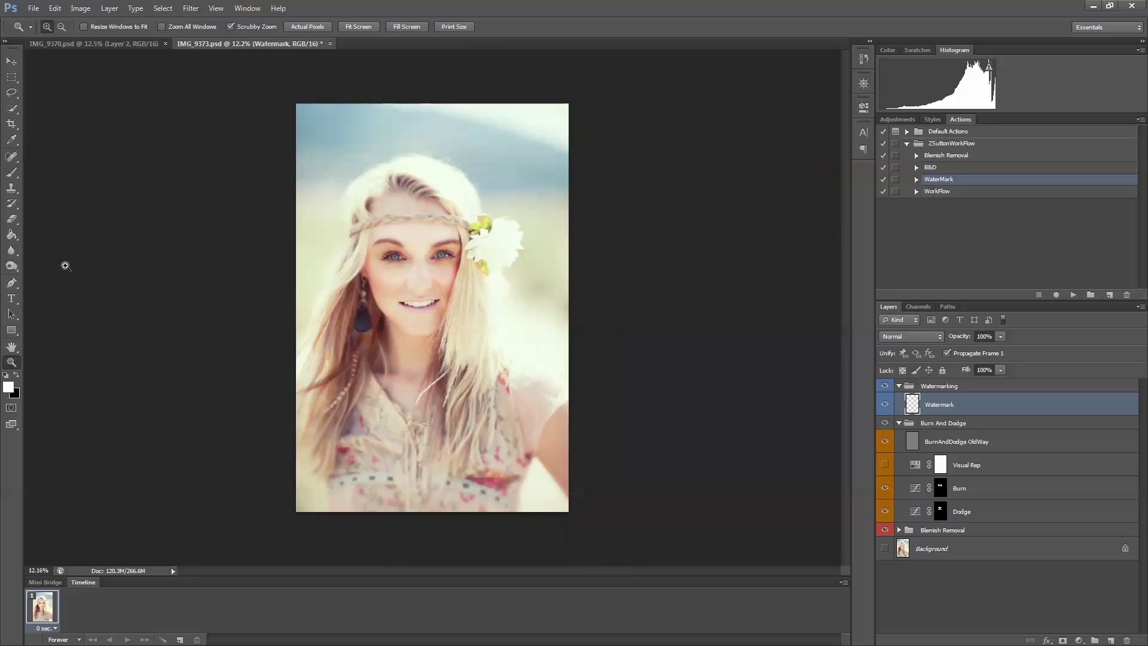
- Stamp the 479 px watermark brush in black near the image's top-left
left_click(12, 173)
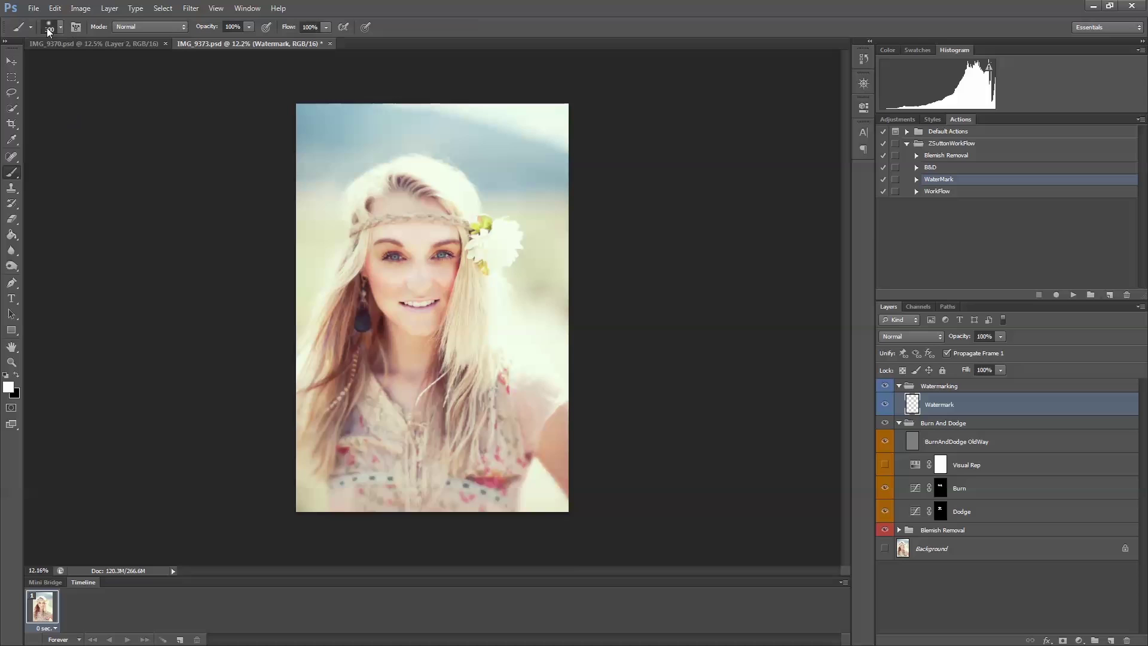
left_click(60, 27)
scroll(129, 158, "down", 5)
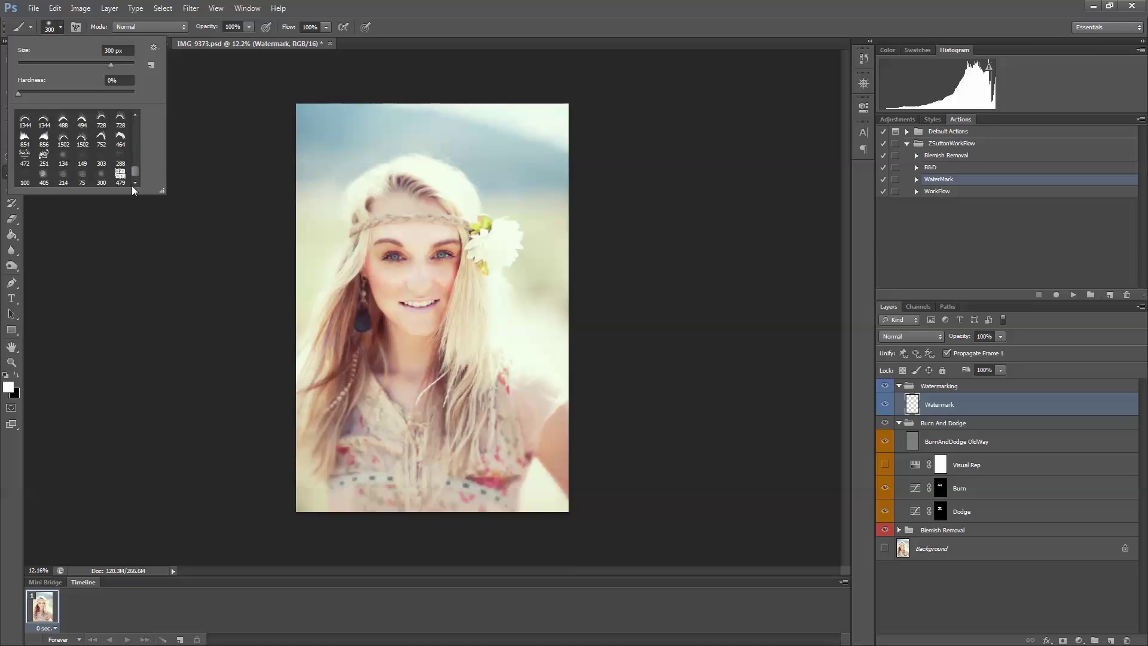
left_click(120, 176)
left_click(103, 285)
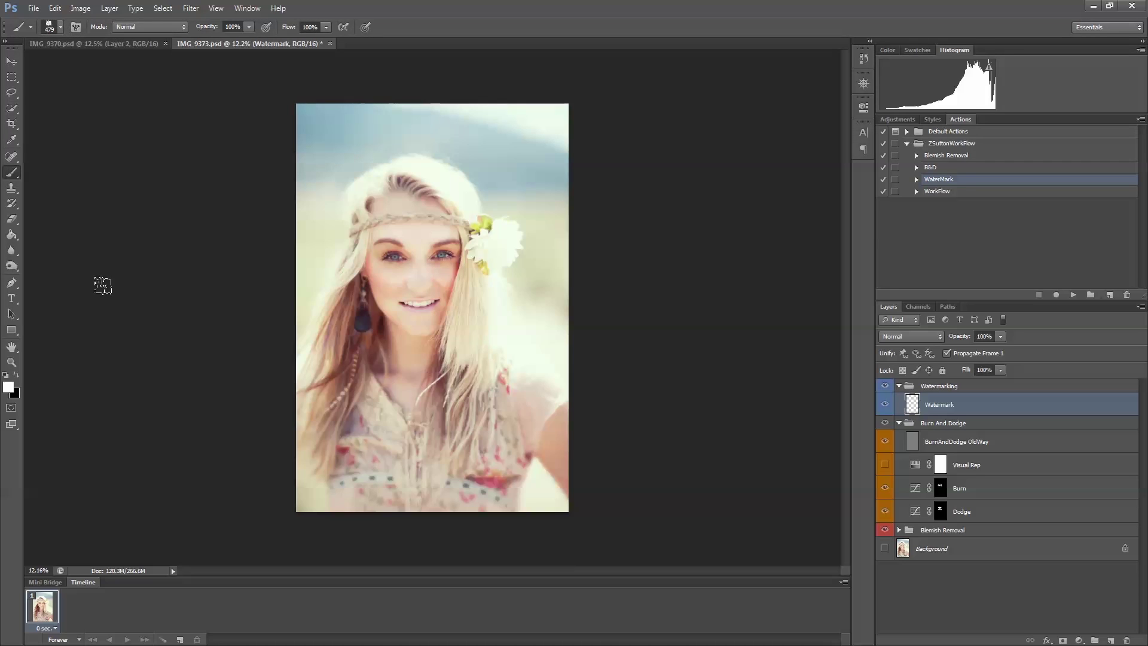
left_click(16, 374)
left_click(325, 122)
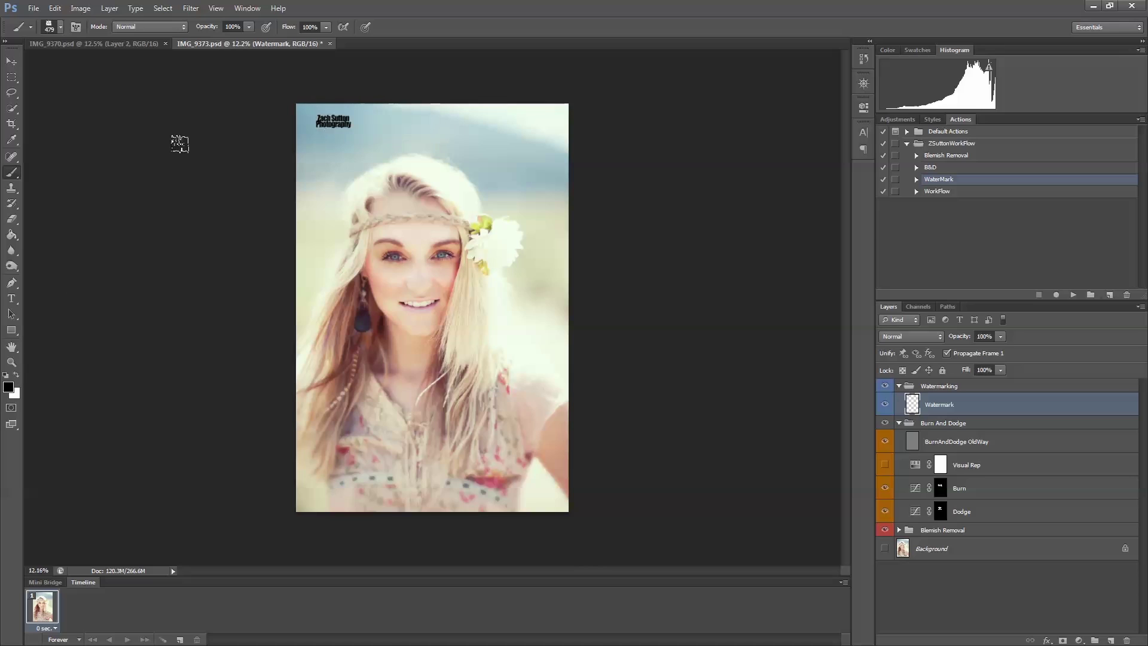
- Move the watermark into the top-left corner and lower its layer opacity to 28%
left_click(11, 61)
left_click_drag(343, 129, 323, 118)
left_click_drag(961, 336, 921, 334)
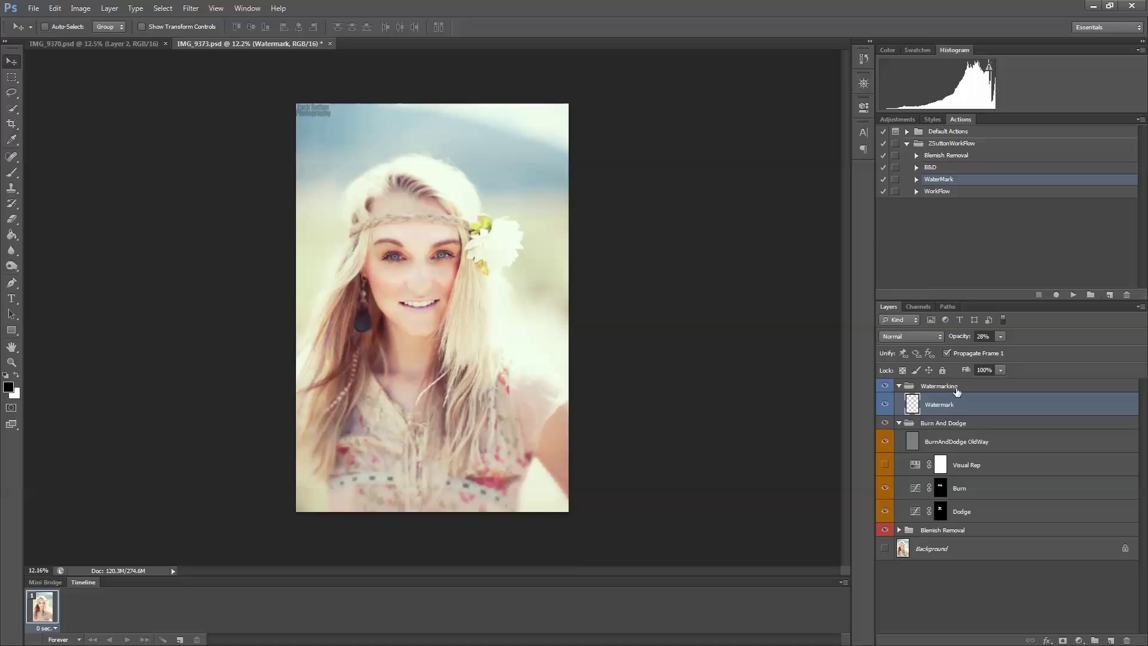
left_click(957, 388)
- Delete the Blemish Removal, Burn And Dodge and Watermarking groups, then play WorkFlow to rebuild them
left_click(953, 531, "shift")
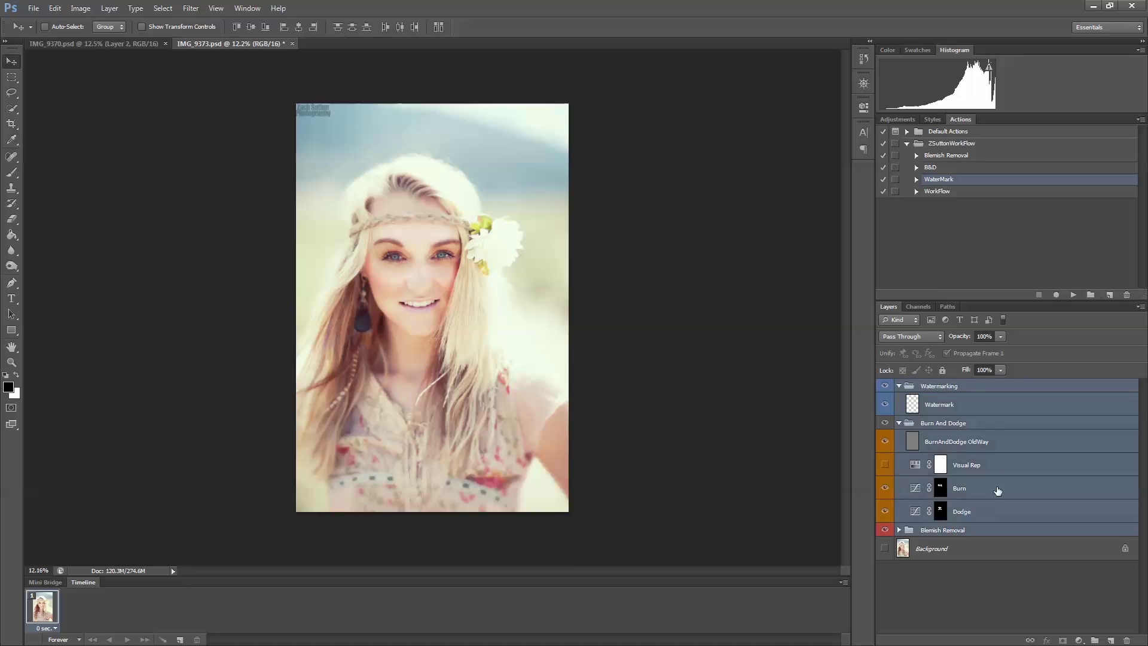
left_click_drag(1021, 440, 1127, 638)
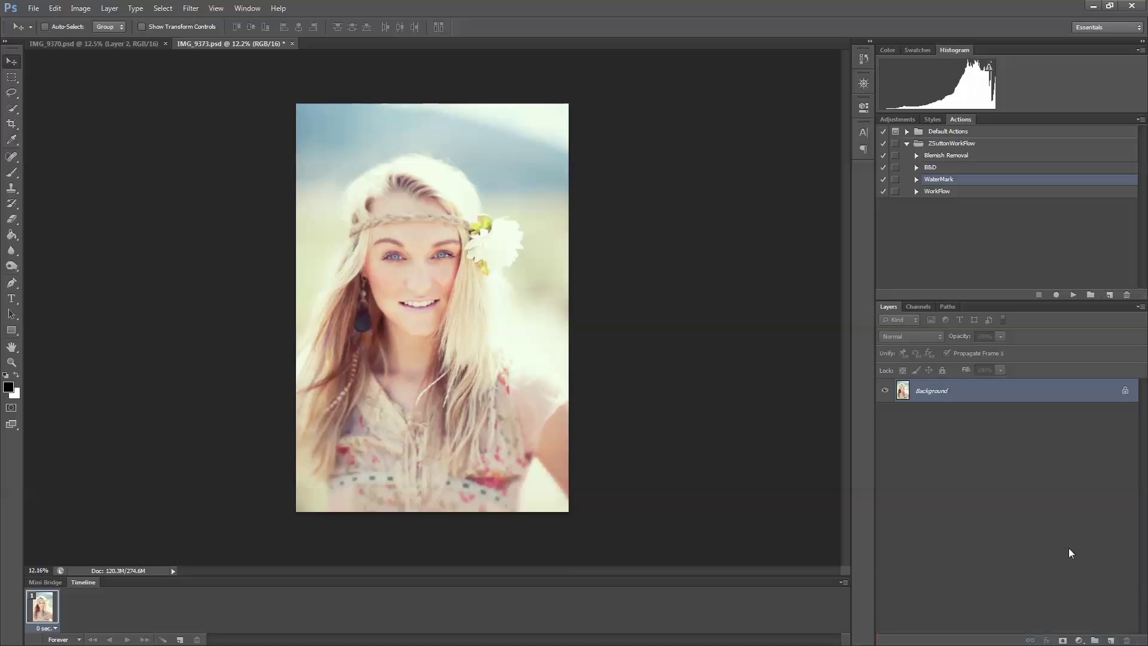
left_click(957, 193)
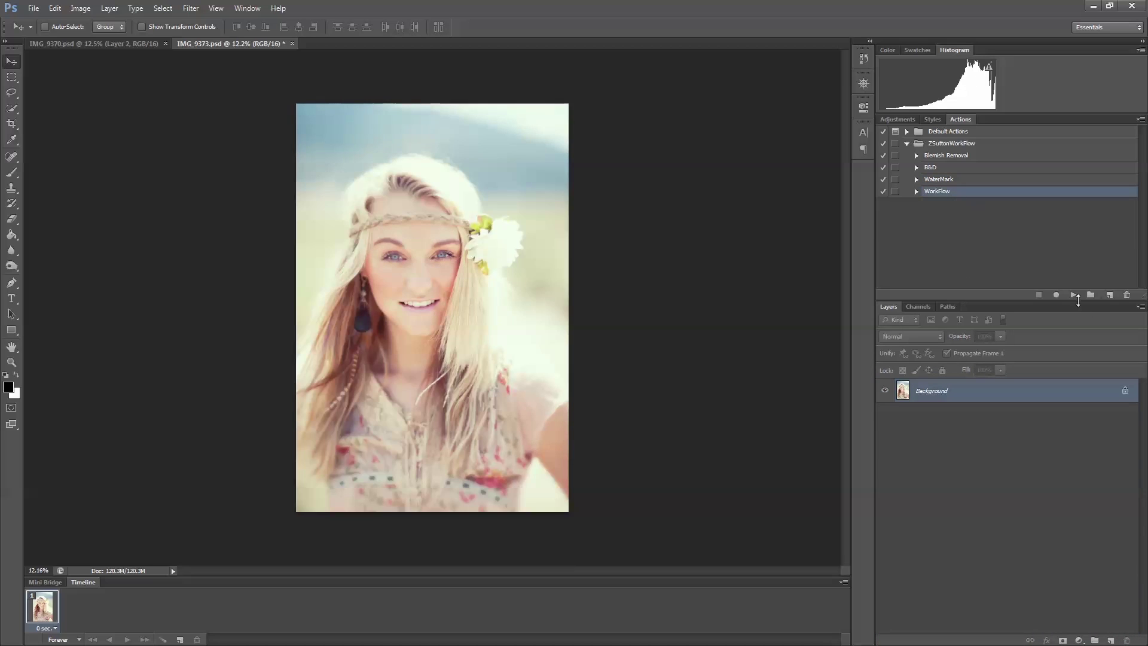
left_click(1073, 296)
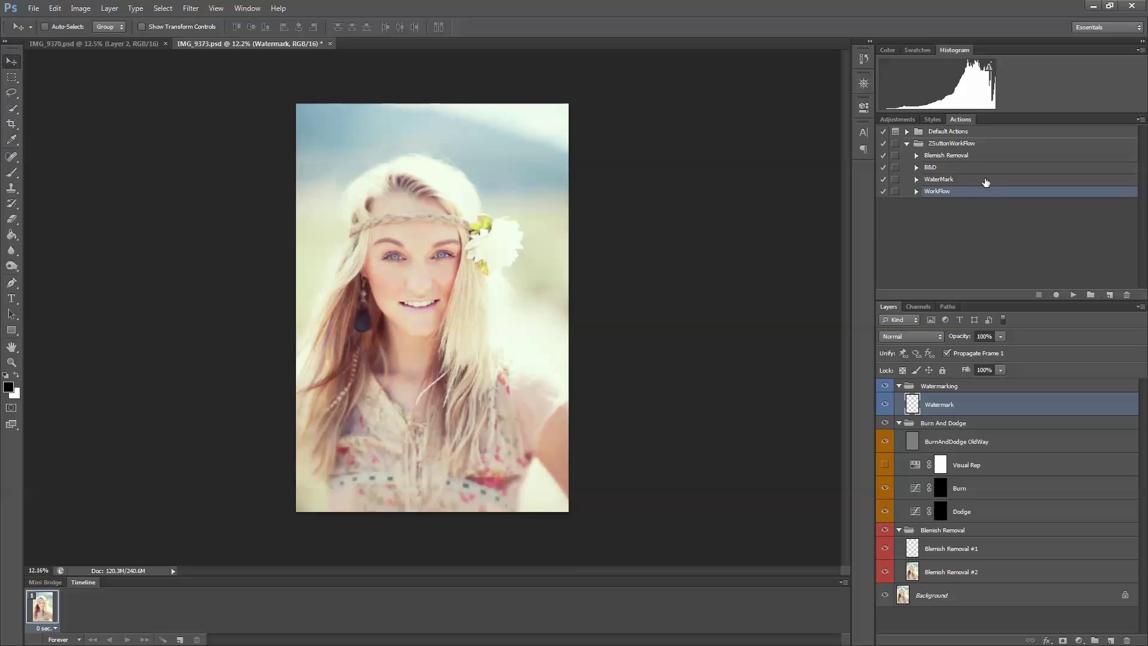
- Set Function Key F12 in WorkFlow's Action Options, then collapse the ZSuttonWorkFlow set
double_click(986, 193)
left_click(544, 250)
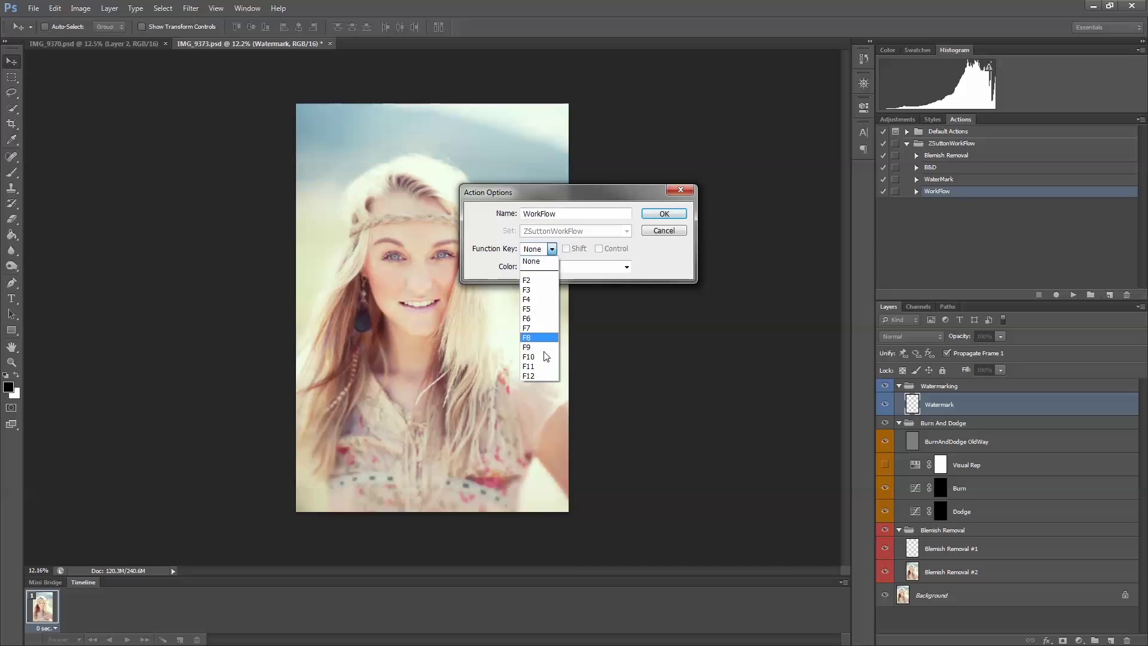
left_click(546, 385)
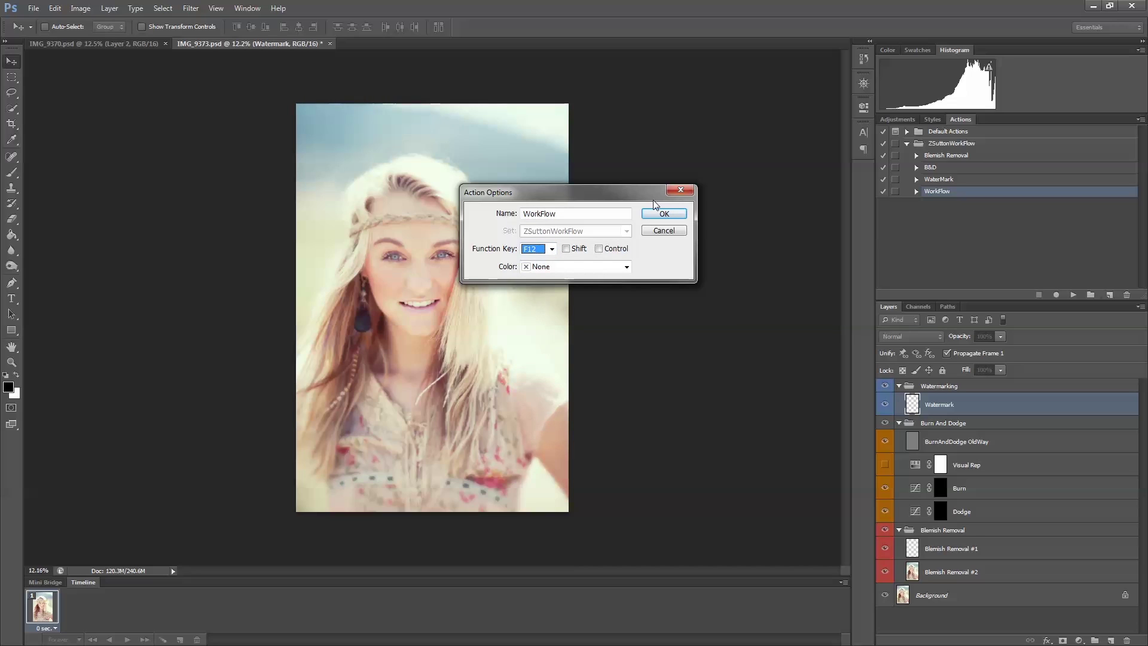
left_click(664, 215)
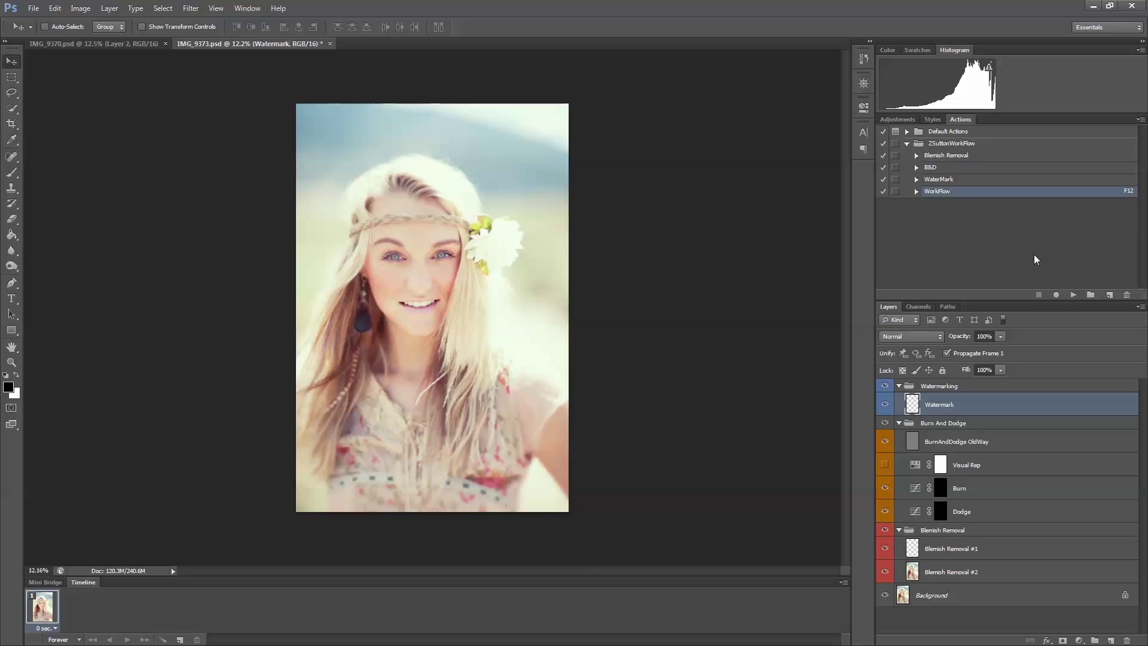
left_click(908, 144)
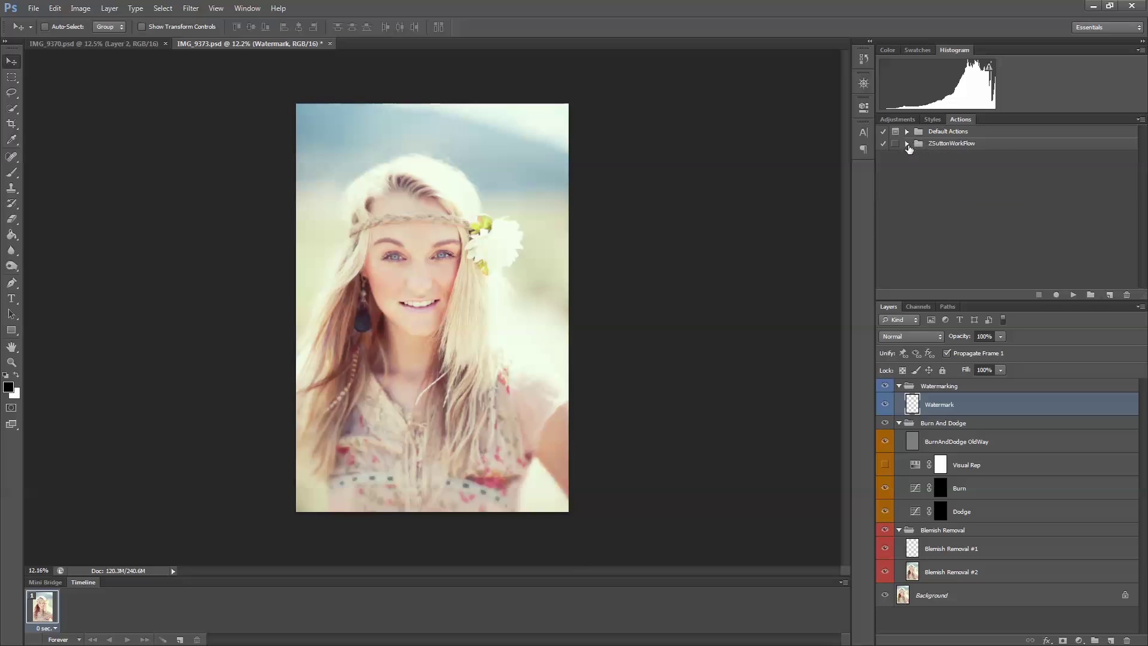